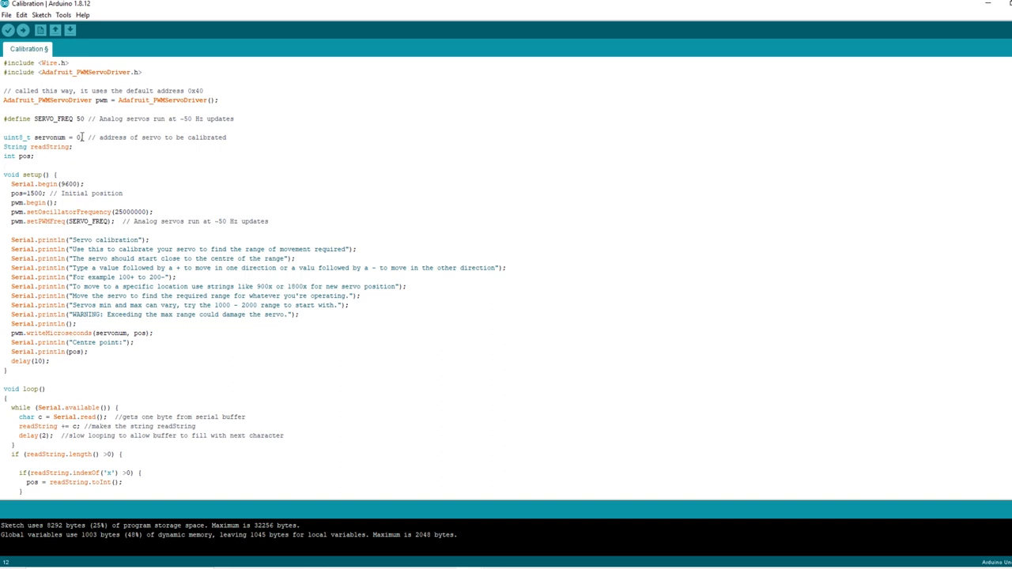
Set servonum to 1 and upload the Calibration sketch to the board
drag(227, 138, 3, 138)
click(23, 31)
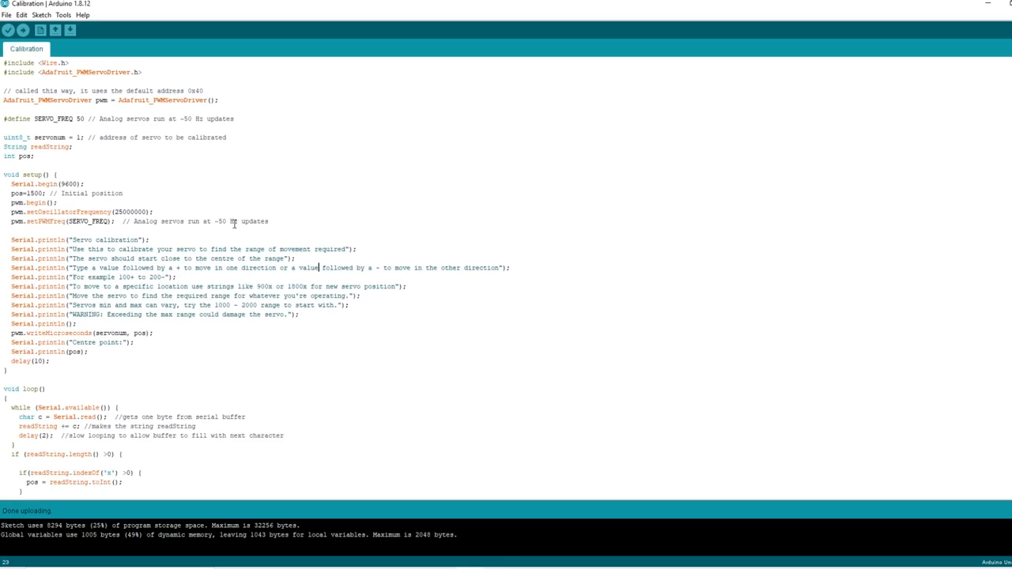
In the Serial Monitor, step the servo up from 1500 with 100+ and 50+ commands to 1750
click(62, 14)
click(87, 83)
text(100+)
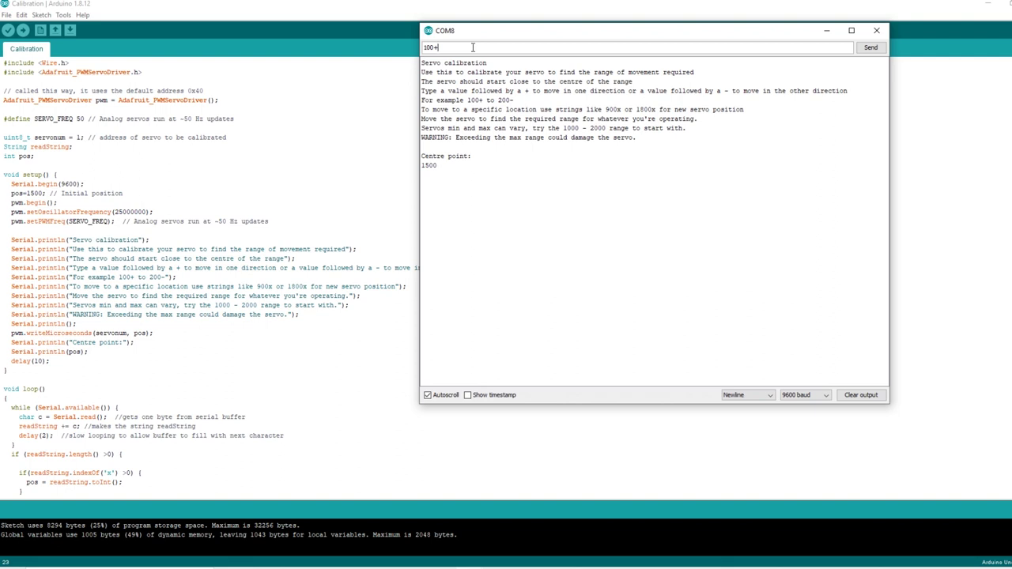
text(5)
key(Return)
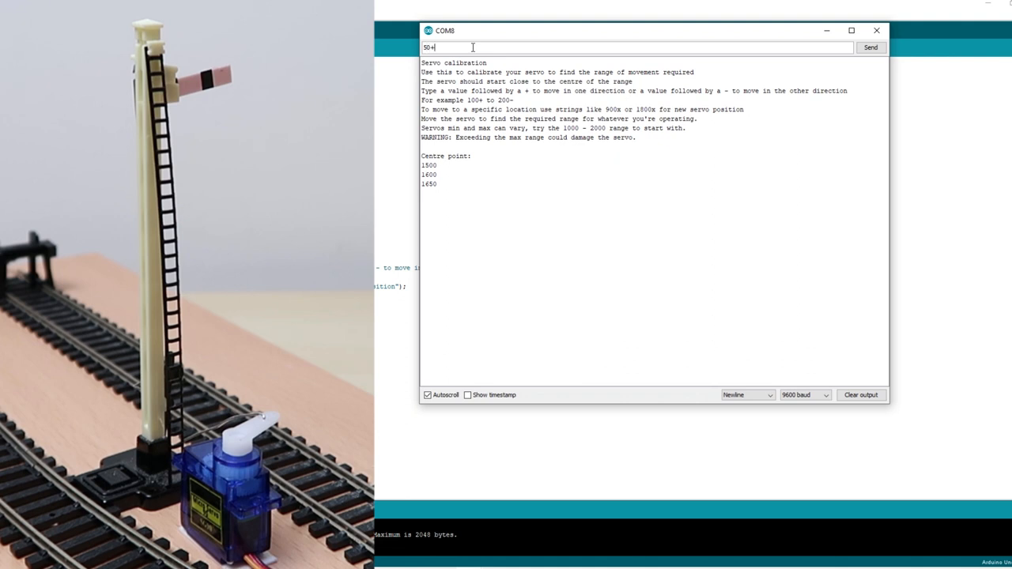
key(Return)
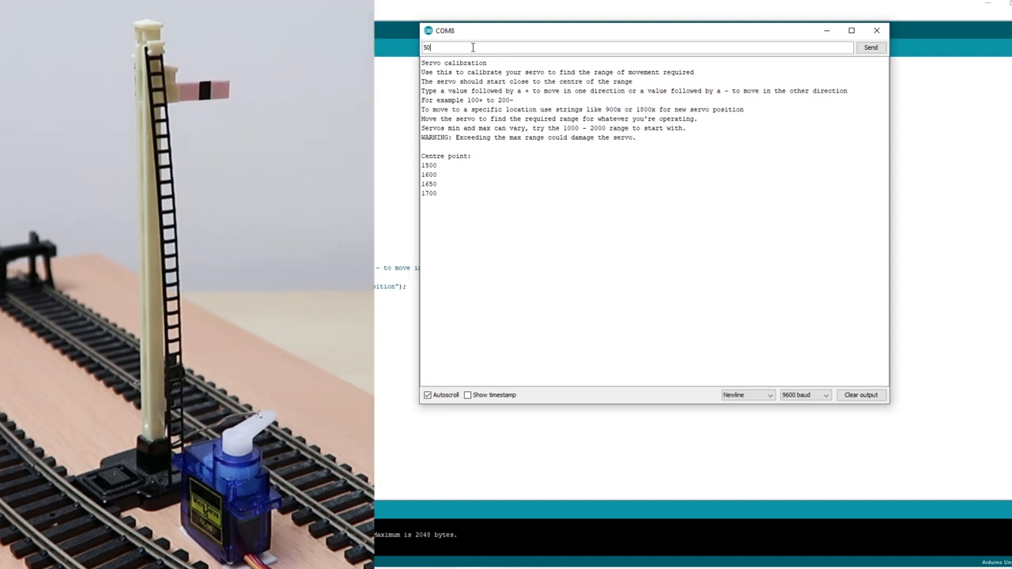
key(Return)
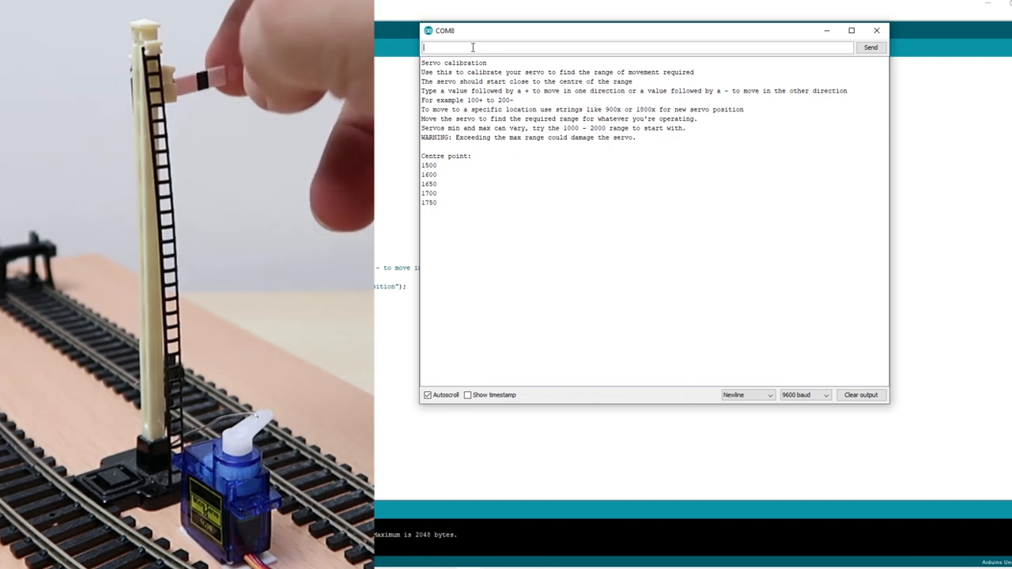
text(1400x)
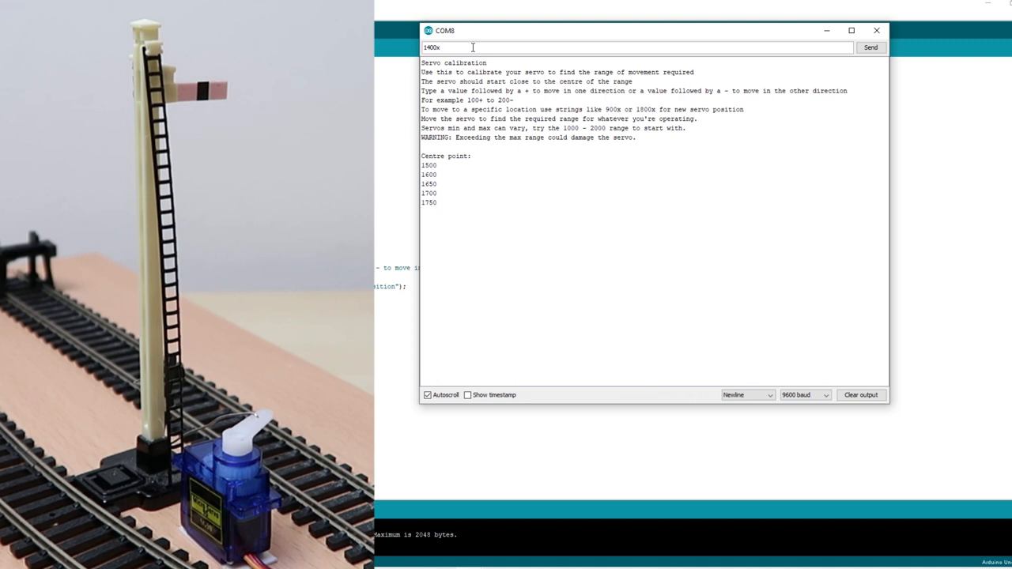
Send 1400x, then step the servo down by 50s through 1350 to 1050
key(Return)
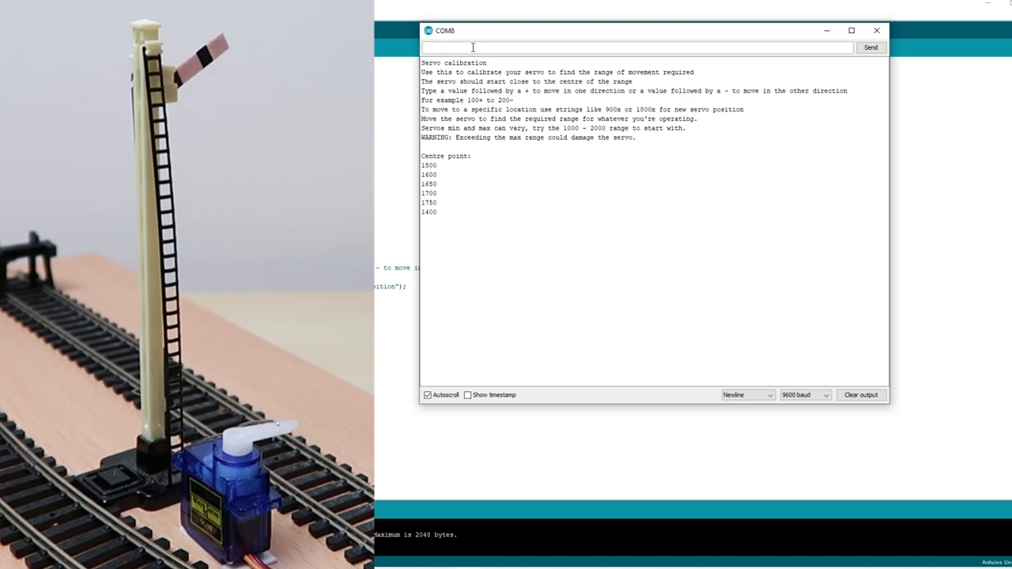
text(50-)
key(Return)
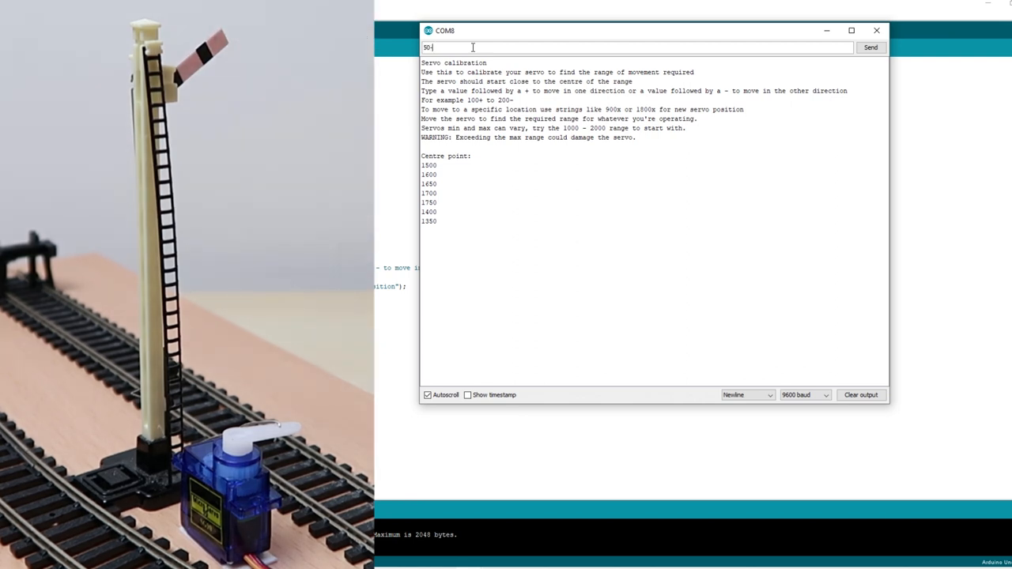
key(Return)
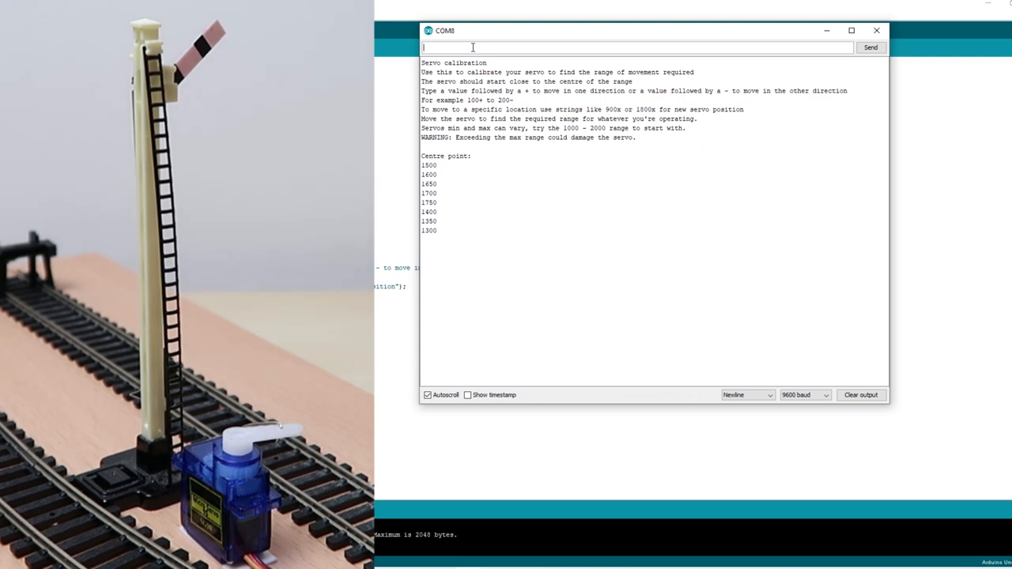
text(50-)
key(Return)
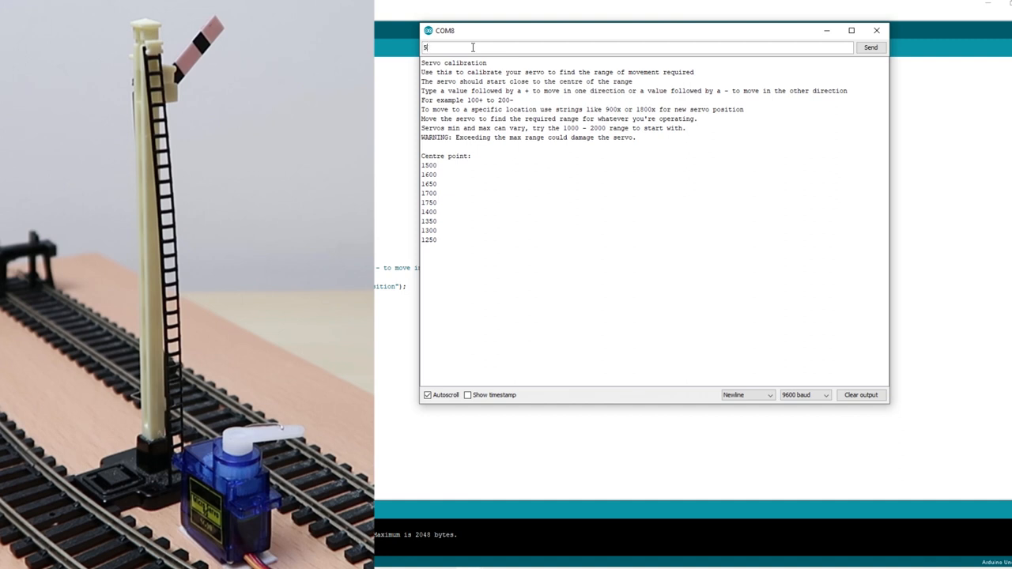
key(Return)
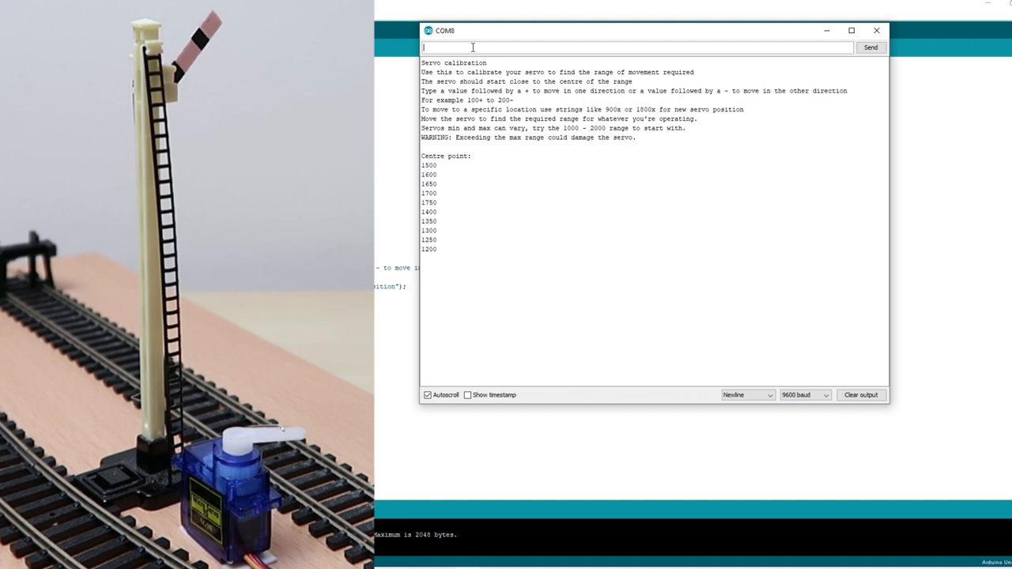
text(50-)
key(Return)
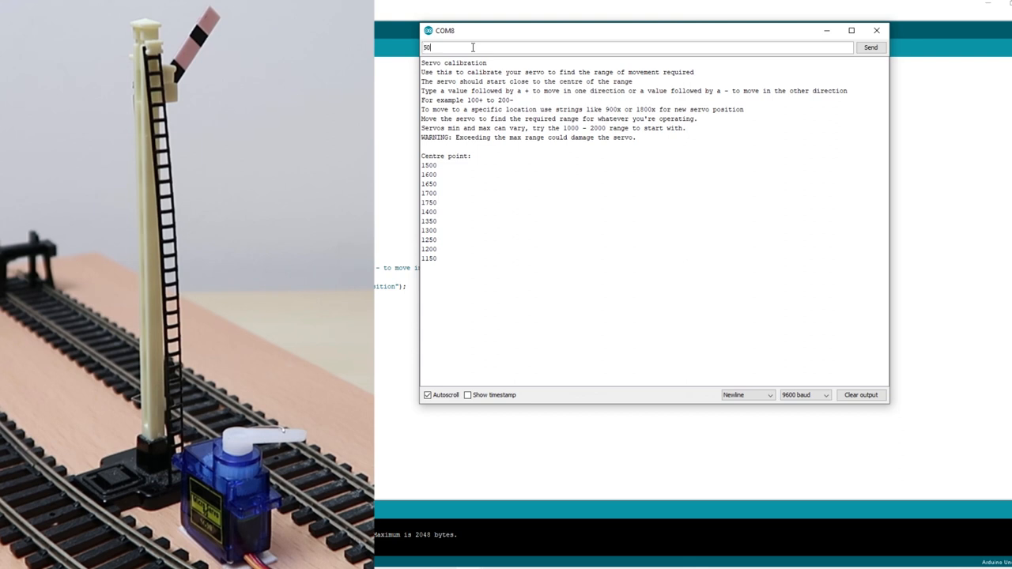
key(Return)
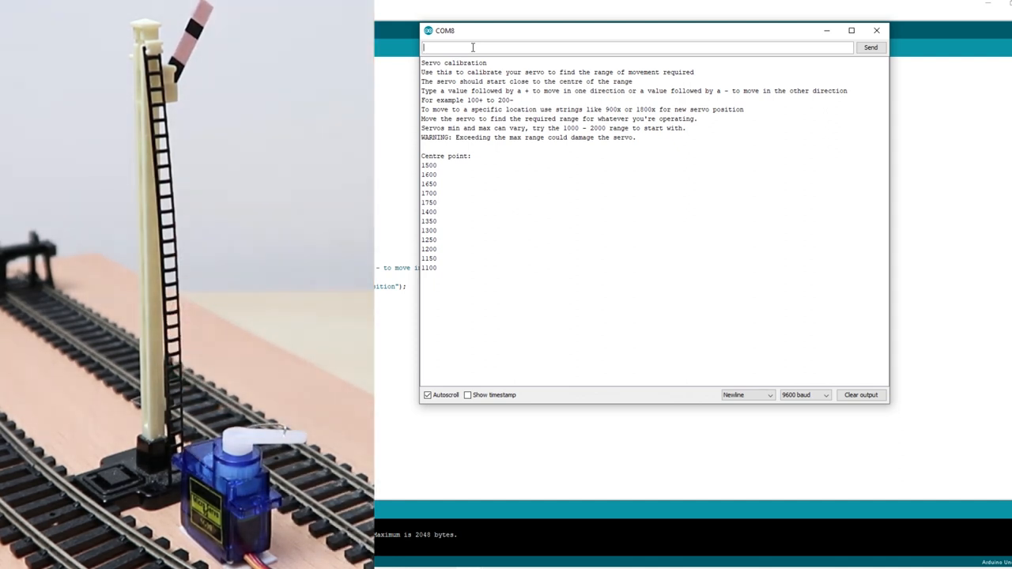
text(50-)
key(Return)
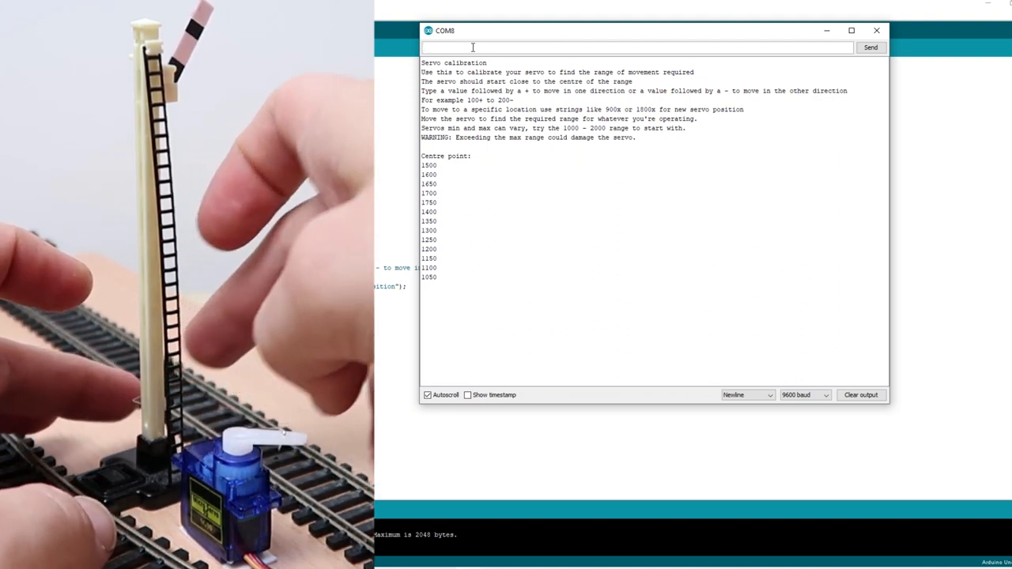
Swing the servo between its ends with 1750x and 1050x
click(472, 47)
text(1750)
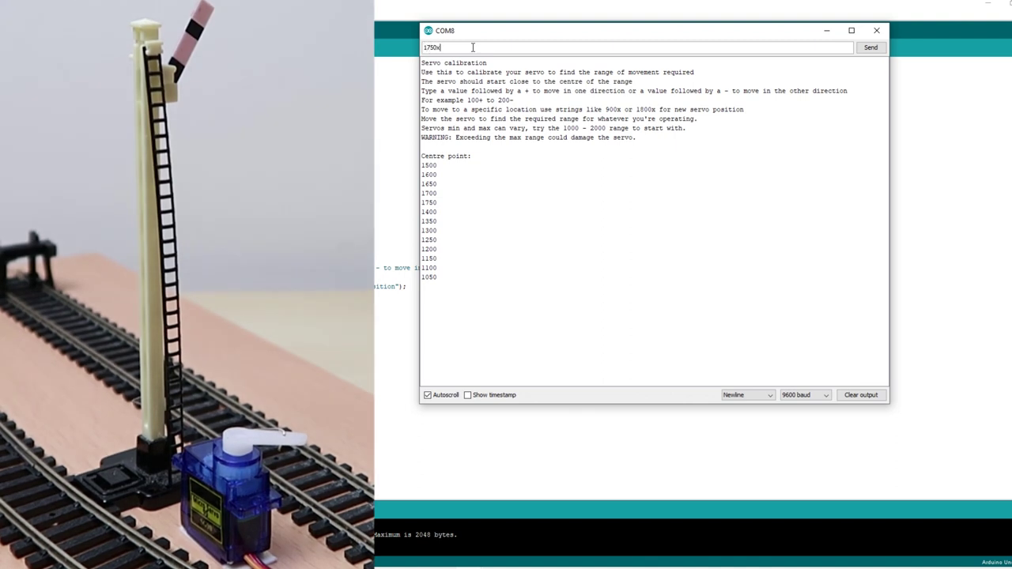
key(Return)
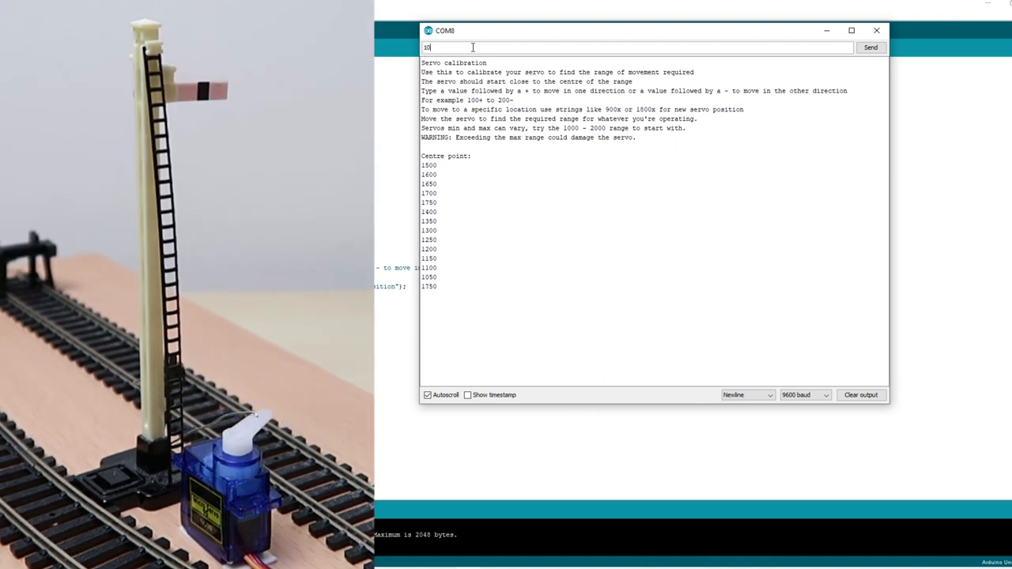
text(50x)
key(Return)
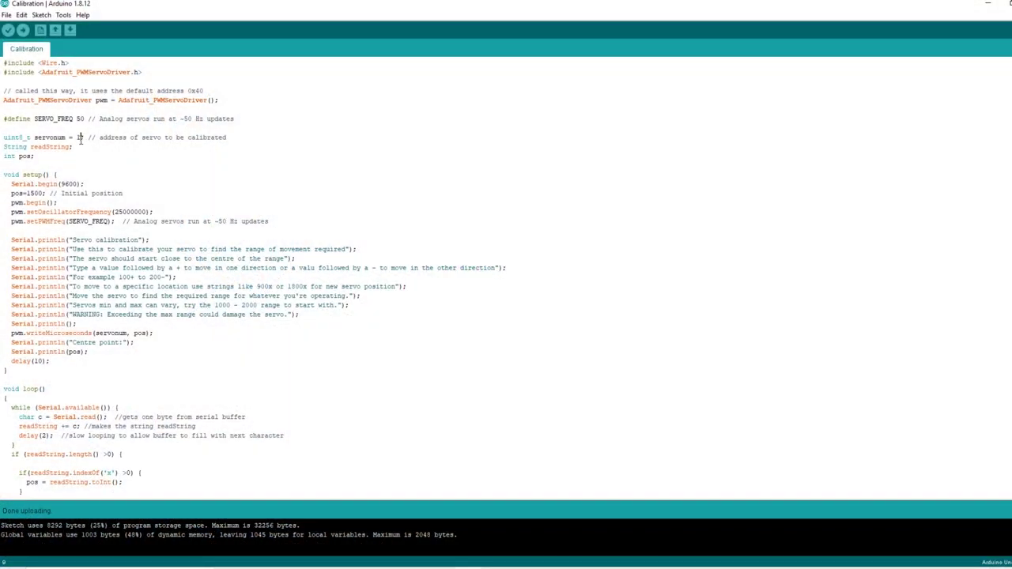
Change servonum to 2 and upload the Calibration sketch again
double_click(78, 137)
text(0)
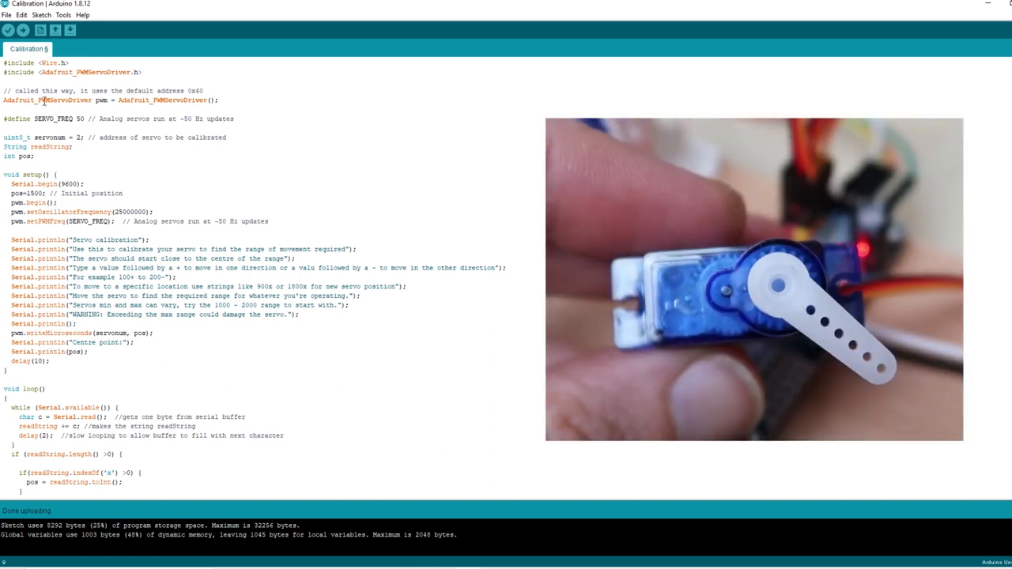
click(22, 30)
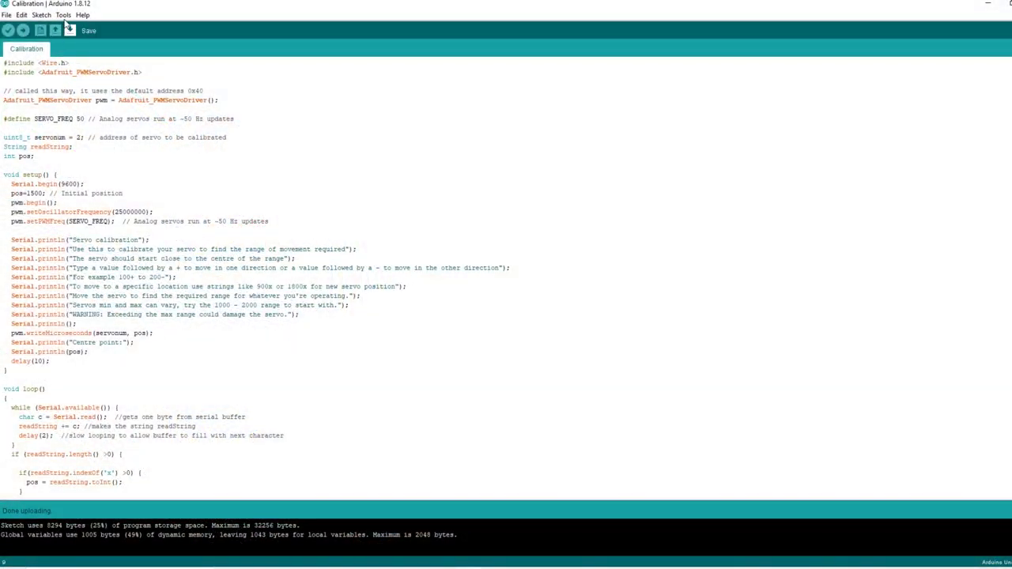
In the Serial Monitor, move the second servo to 1200 and lower it to 1150
click(62, 14)
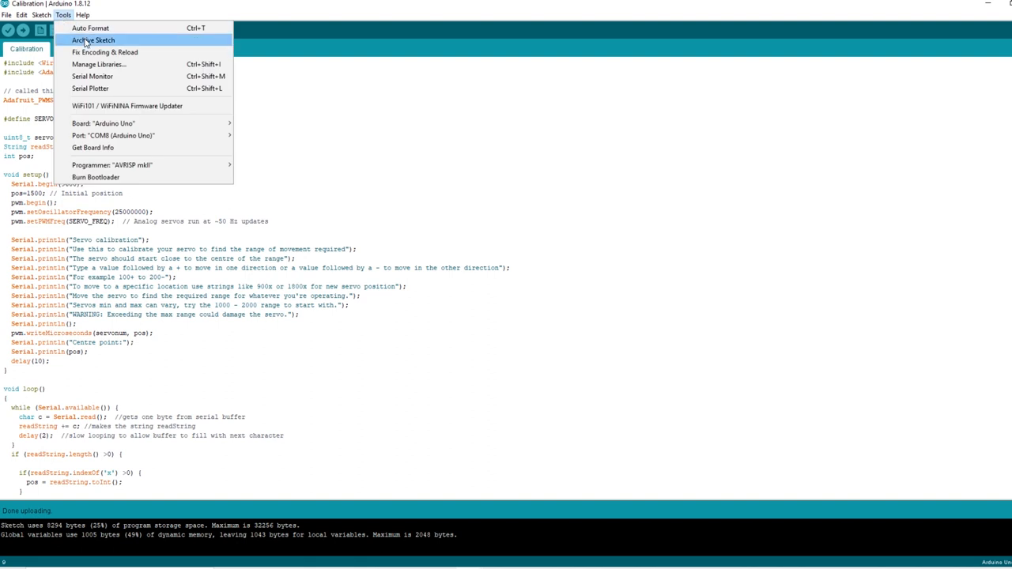
click(79, 77)
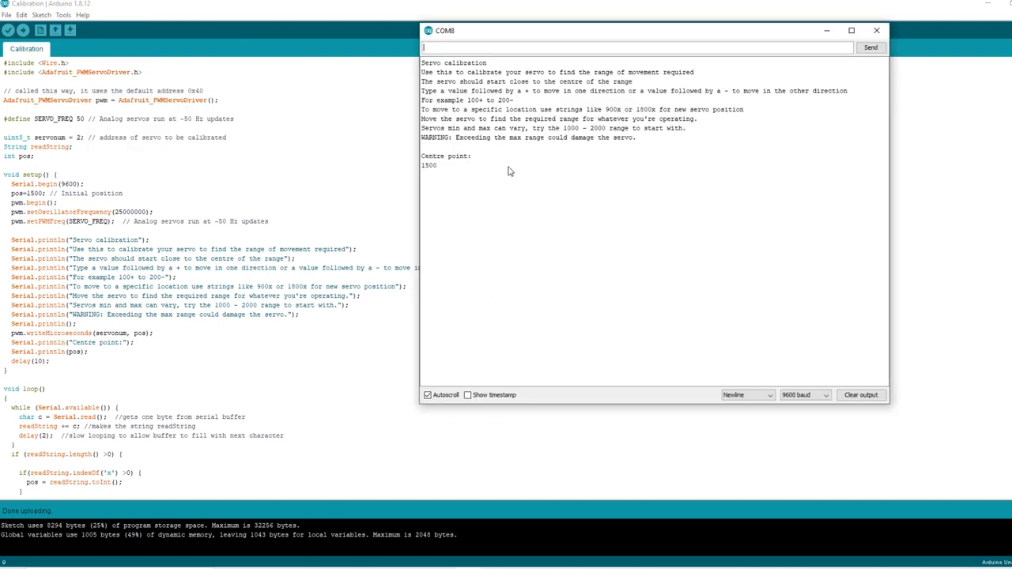
text(1200x)
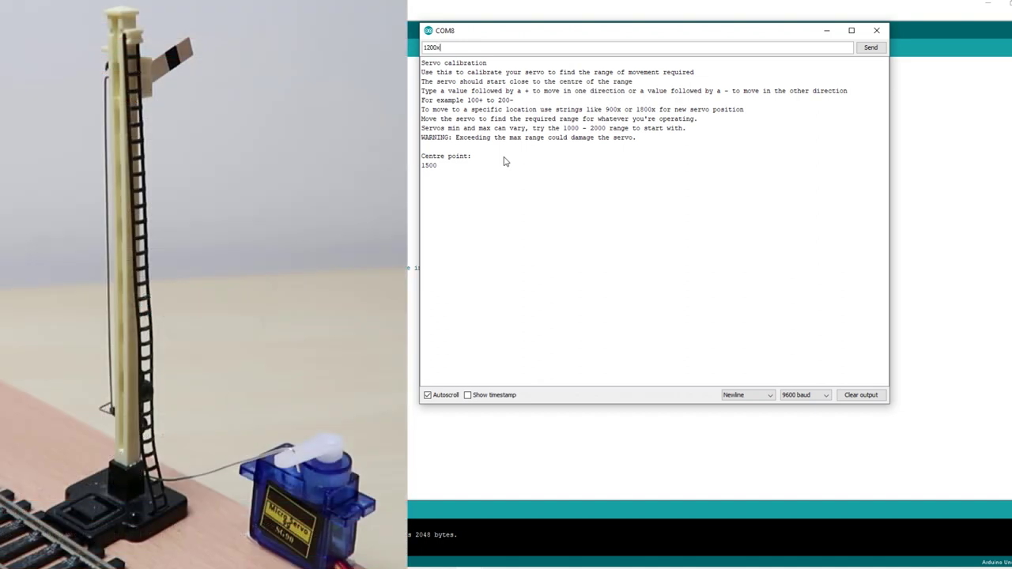
text(50-)
key(Return)
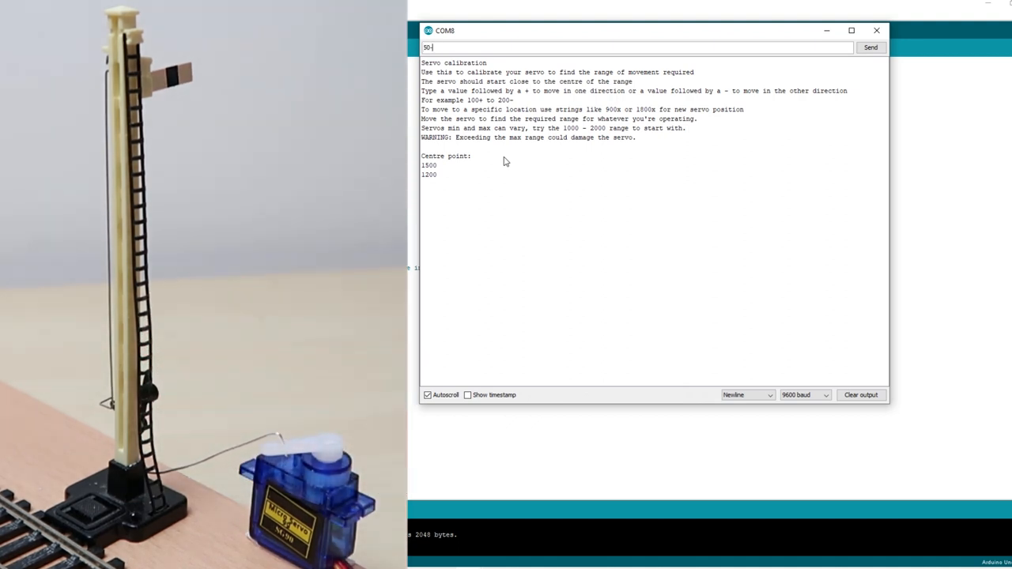
text(1600)
key(Return)
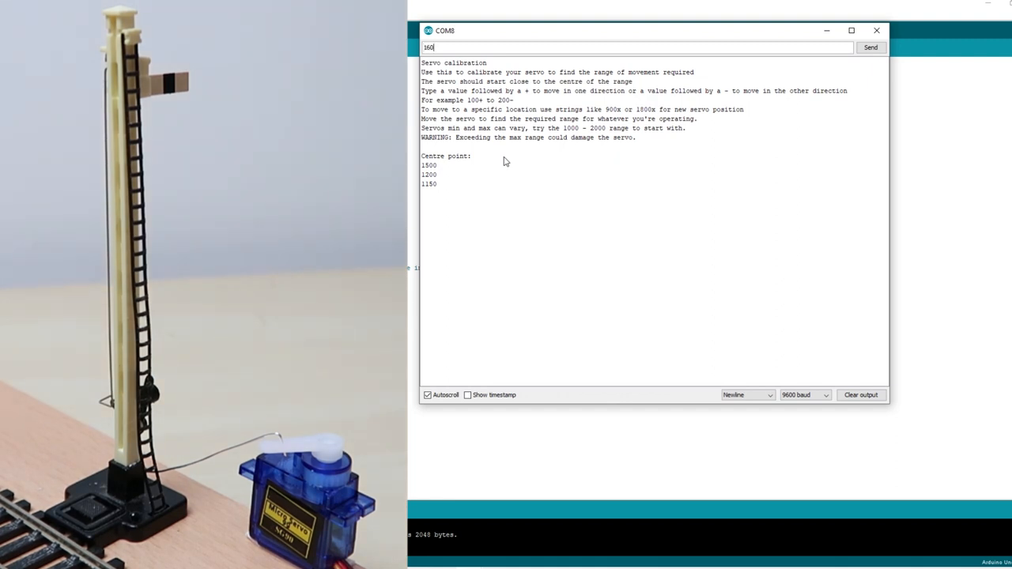
Raise the servo from 1600 in steps to 1950, then confirm the range with 1150x and 1950x
key(Return)
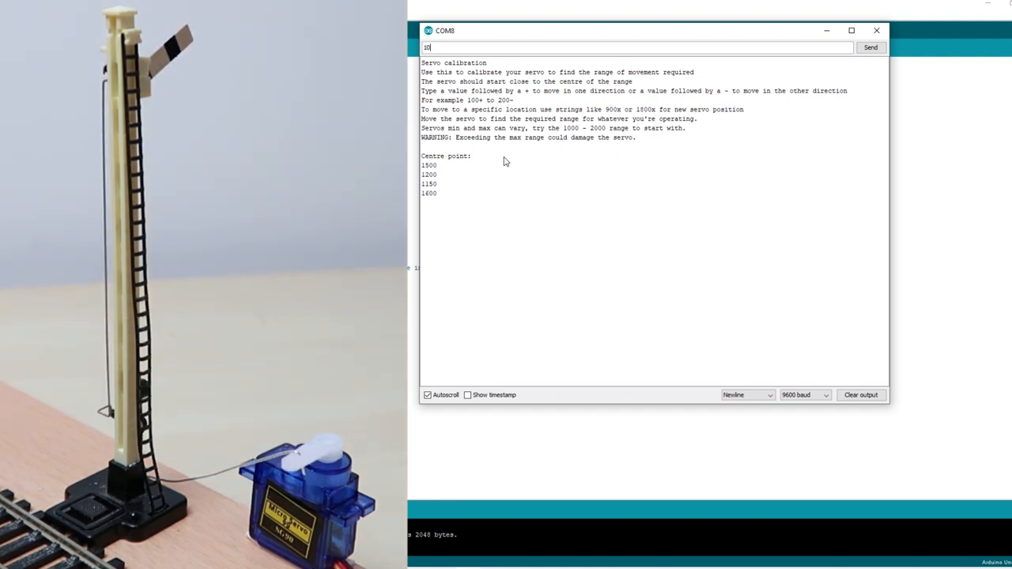
text(0+)
text(5)
key(Return)
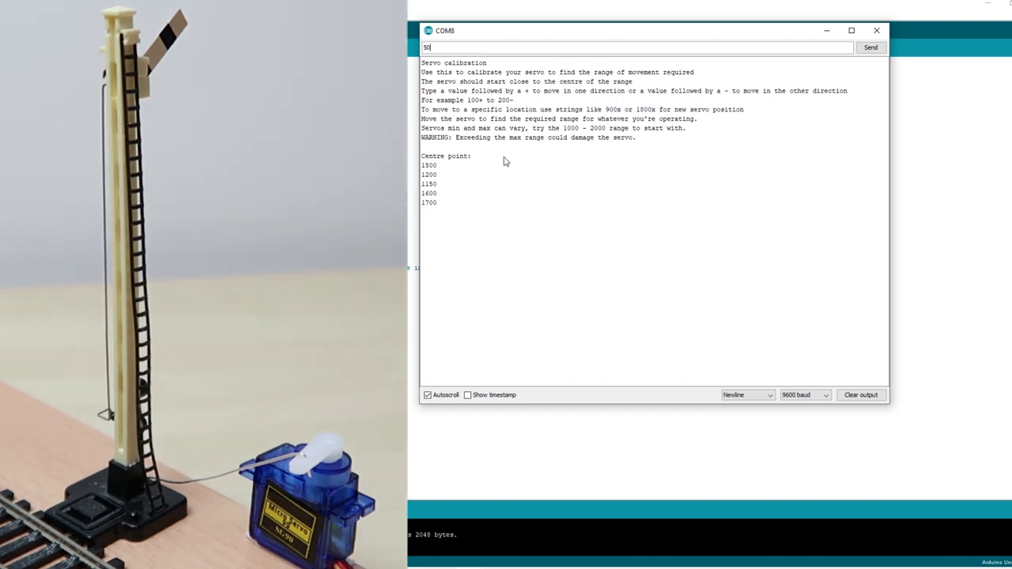
key(Return)
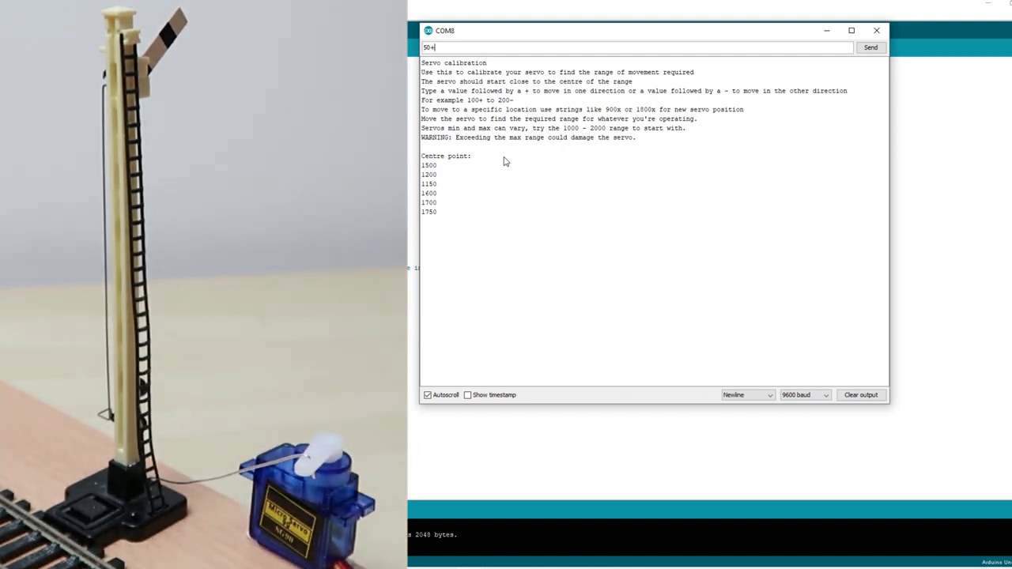
key(Return)
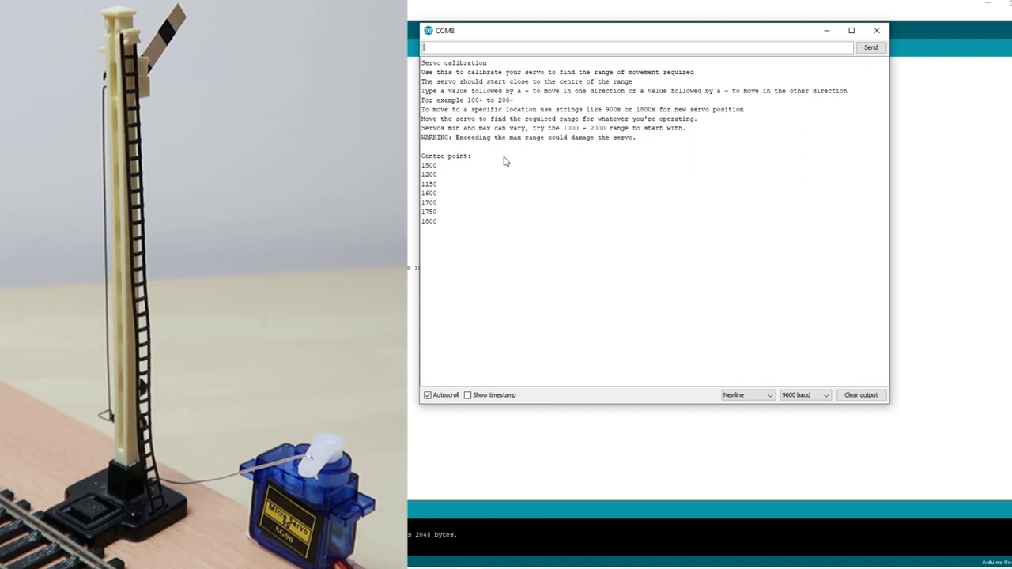
key(Return)
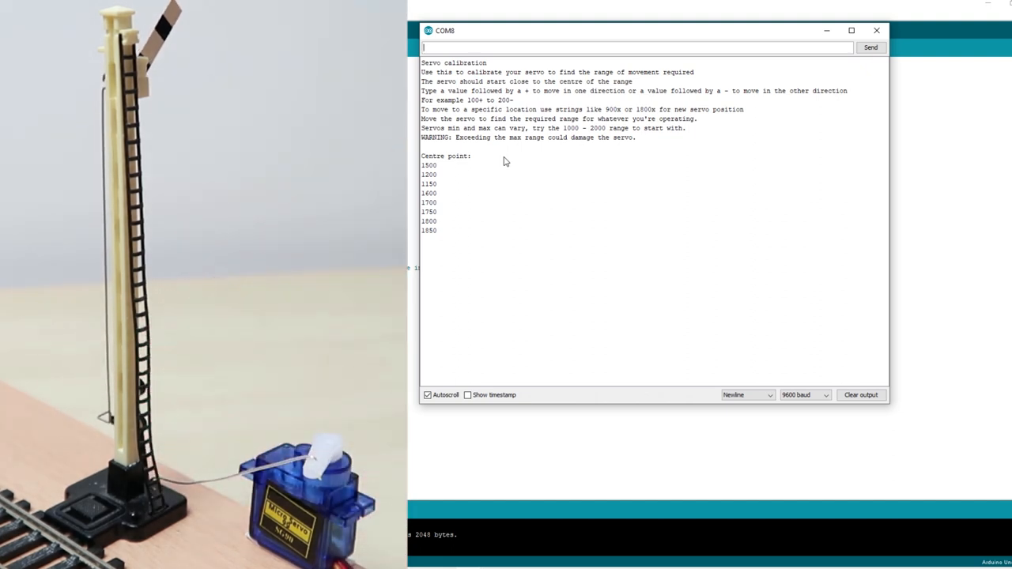
text(50+)
key(Return)
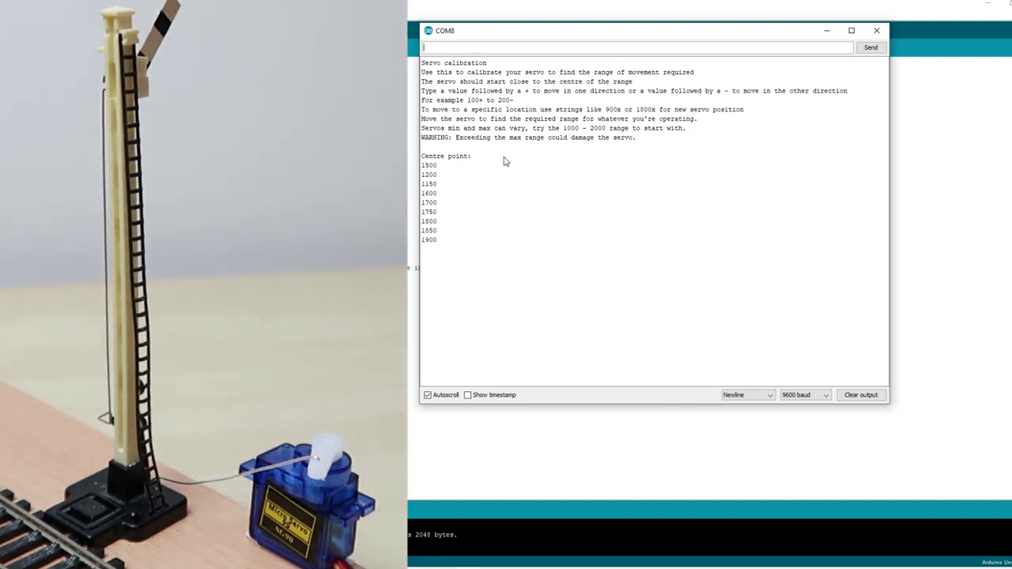
text(50+)
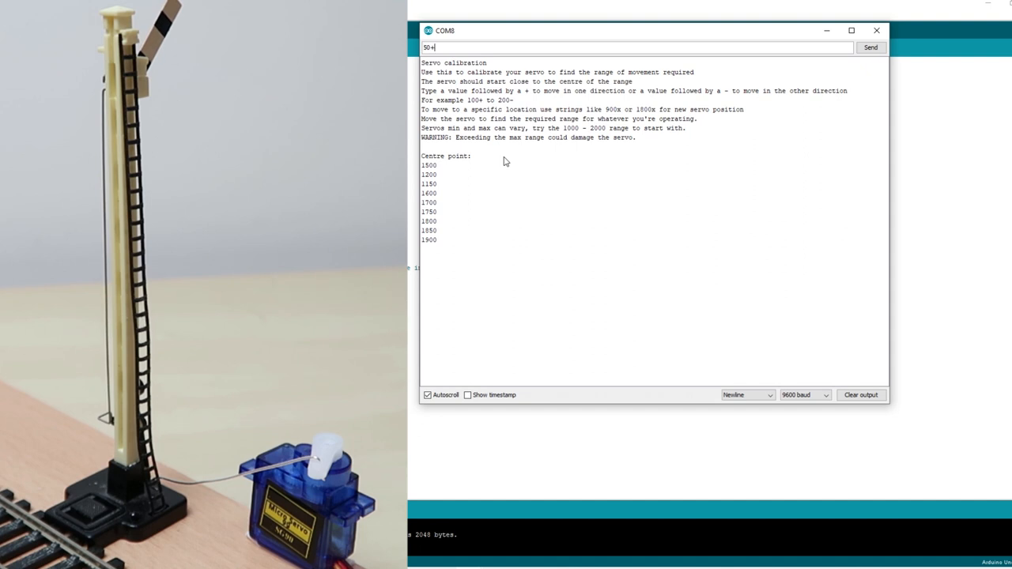
text(1150)
key(Return)
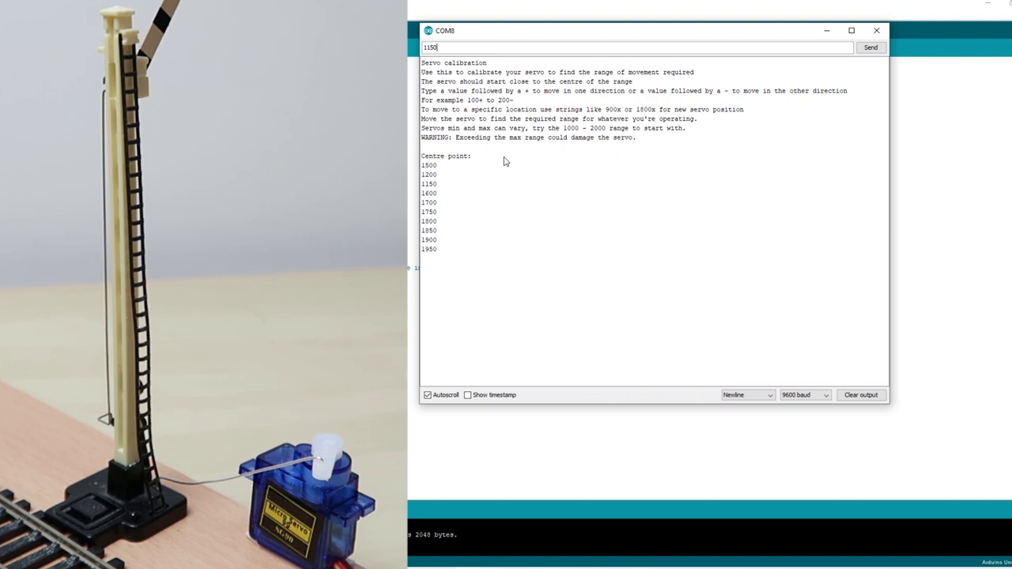
key(Return)
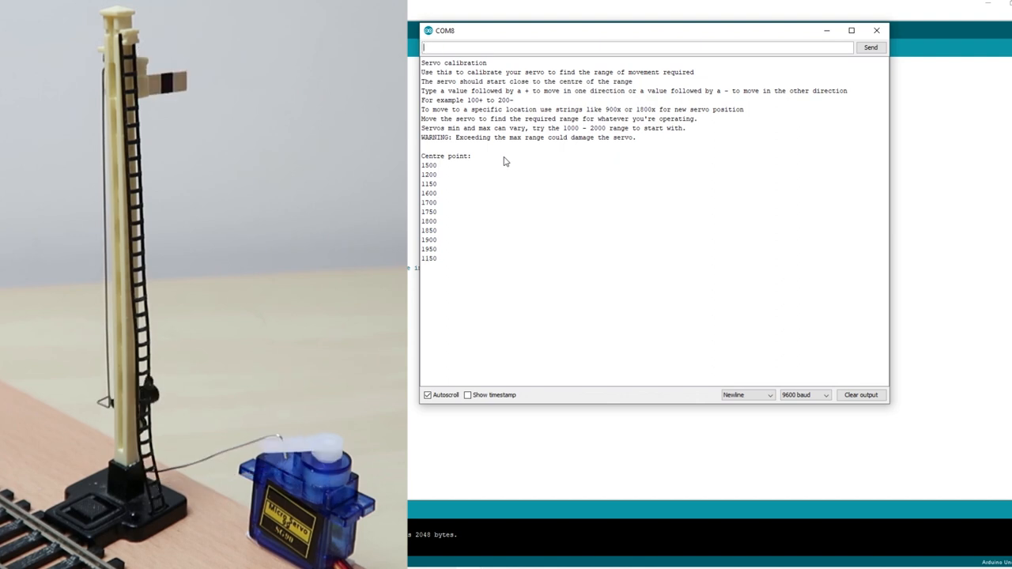
text(1950)
key(Return)
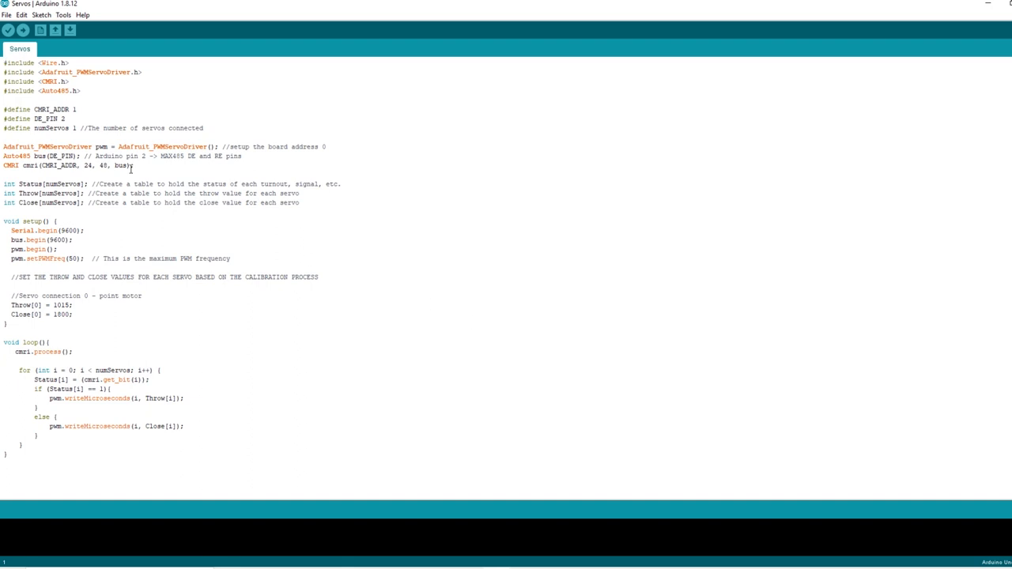
Set numServos to 3 and paste two copies of the servo 0 throw/close block below it
double_click(75, 128)
text(3)
mouse_move(72, 315)
mouse_down()
mouse_move(3, 305)
mouse_move(73, 314)
mouse_move(3, 296)
mouse_up()
key(ctrl+c)
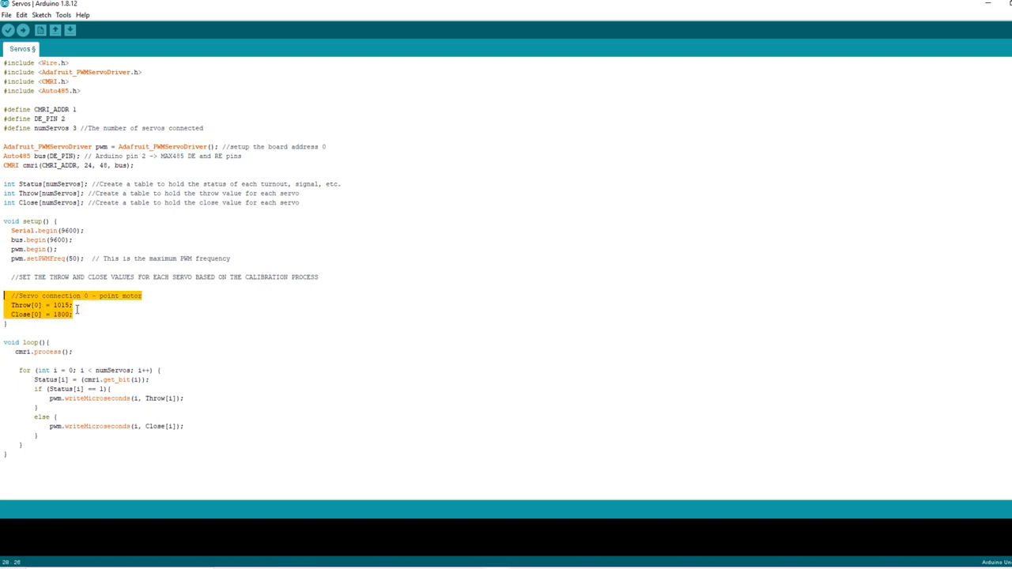
click(80, 316)
key(Return)
key(ctrl+v)
key(Return)
key(ctrl+v)
Fix the copied comments' indentation and separate the three servo blocks with blank lines
click(19, 323)
key(BackSpace)
key(BackSpace)
click(19, 352)
click(72, 314)
key(Return)
click(76, 352)
key(Return)
Renumber the copied blocks' comments and Throw/Close indices to servo 1 and servo 2
double_click(85, 333)
text(1)
double_click(38, 342)
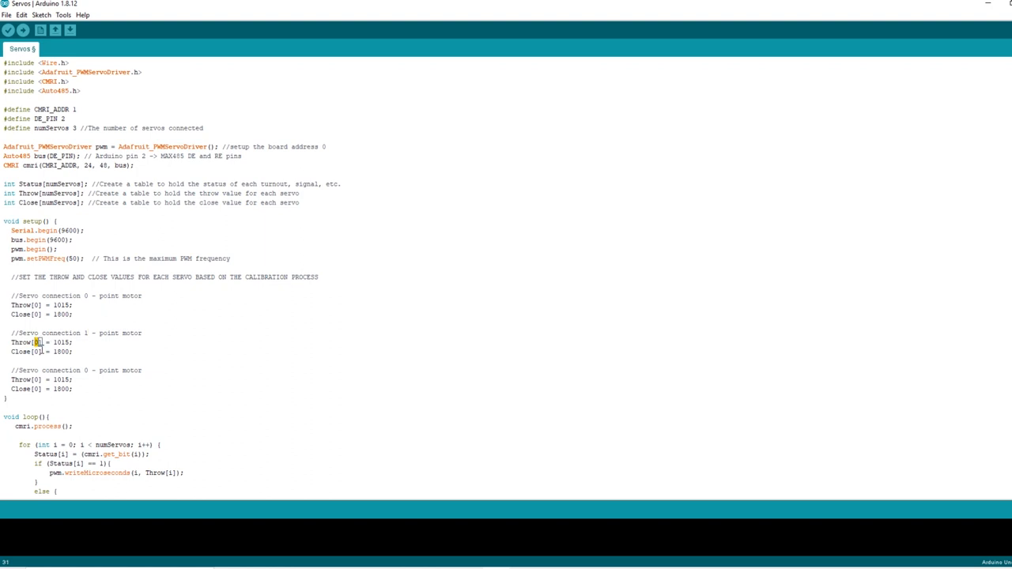
text(1)
double_click(36, 351)
text(1)
double_click(87, 370)
text(2)
double_click(36, 379)
text(2)
double_click(36, 389)
text(2)
Set Throw[1]=1050, Close[1]=1750, Throw[2]=1150, Close[2]=1950 and upload the Servos sketch
drag(72, 342, 61, 342)
text(50)
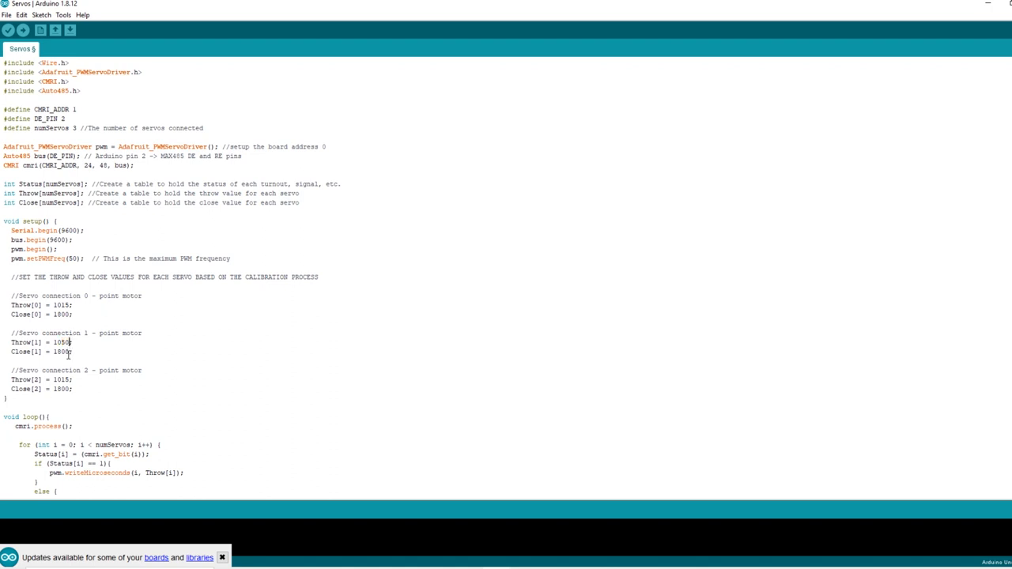
drag(69, 352, 59, 352)
text(175)
click(57, 379)
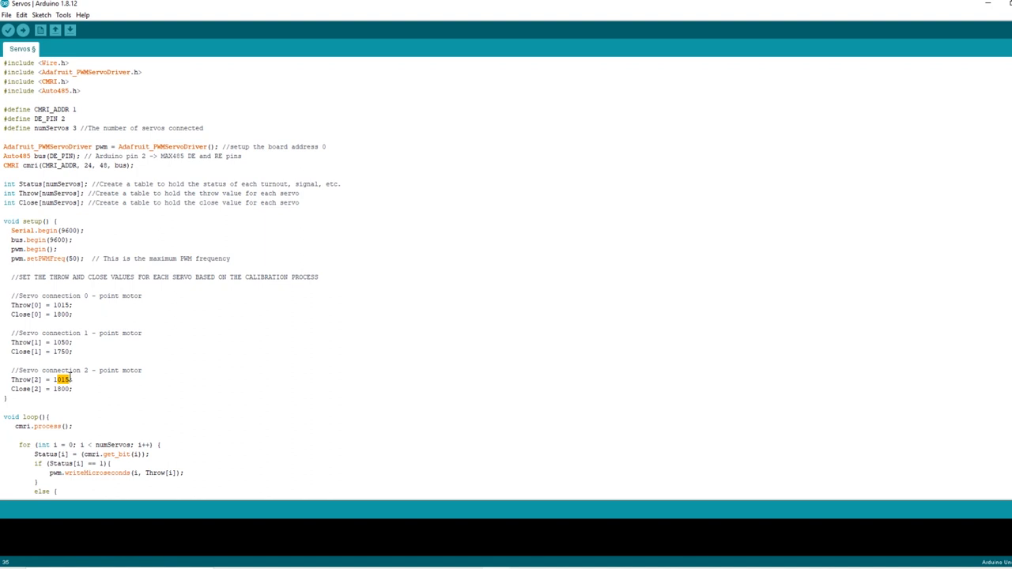
text(11)
text(50)
click(24, 30)
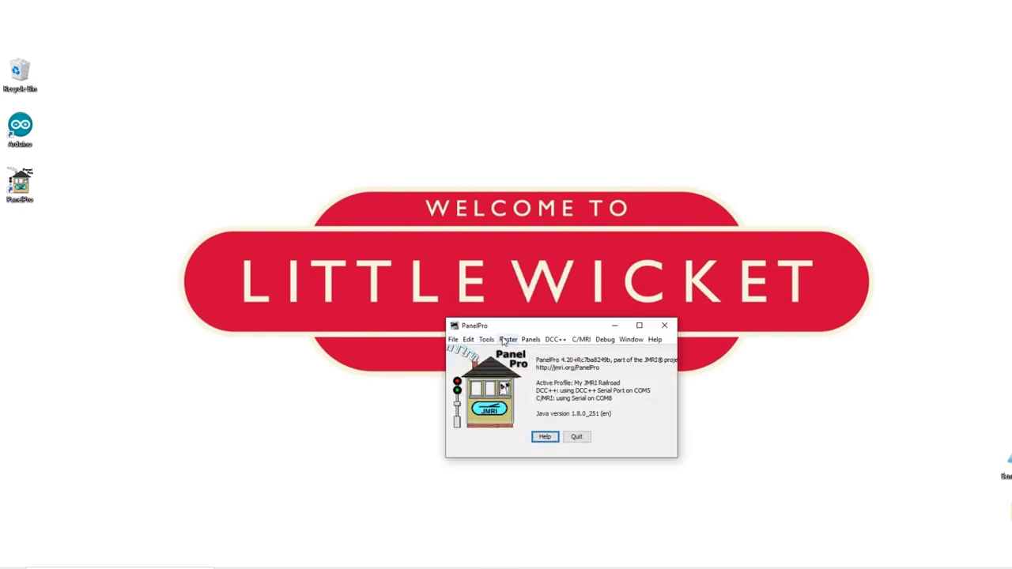
Dismiss Panels > Load Panels, then show the Turnouts table via Tools > Tables
click(529, 341)
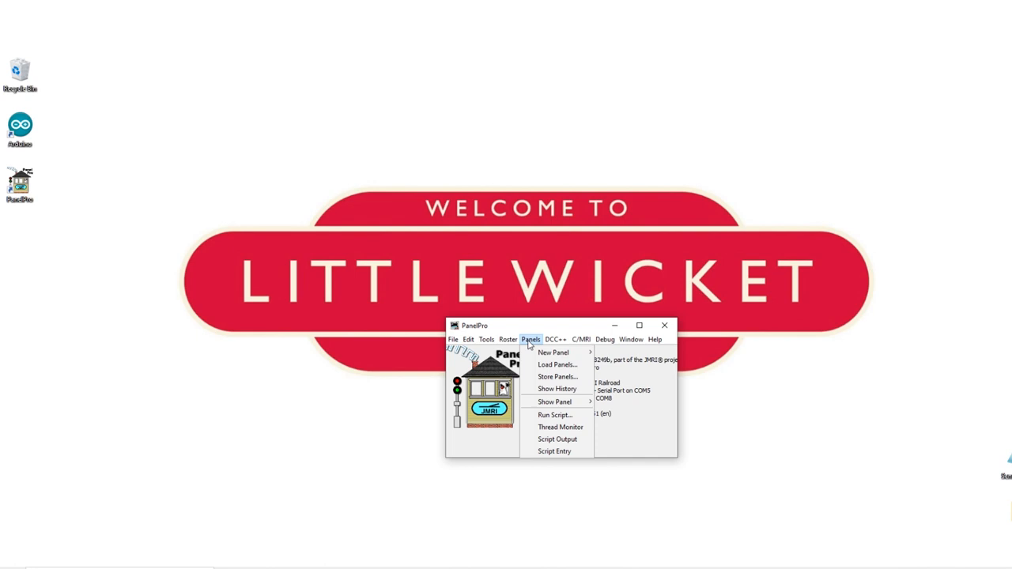
click(558, 365)
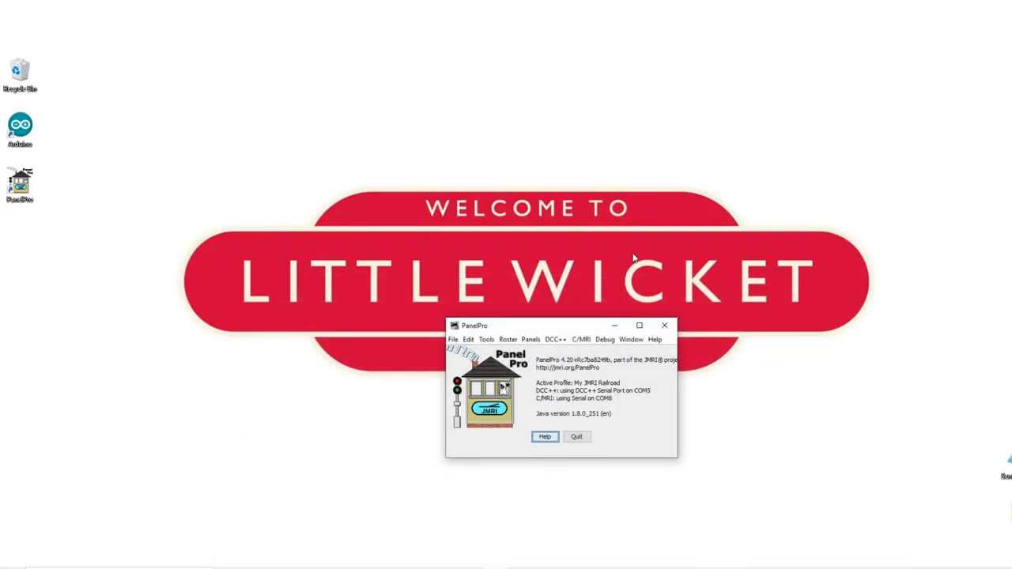
click(486, 339)
mouse_move(506, 71)
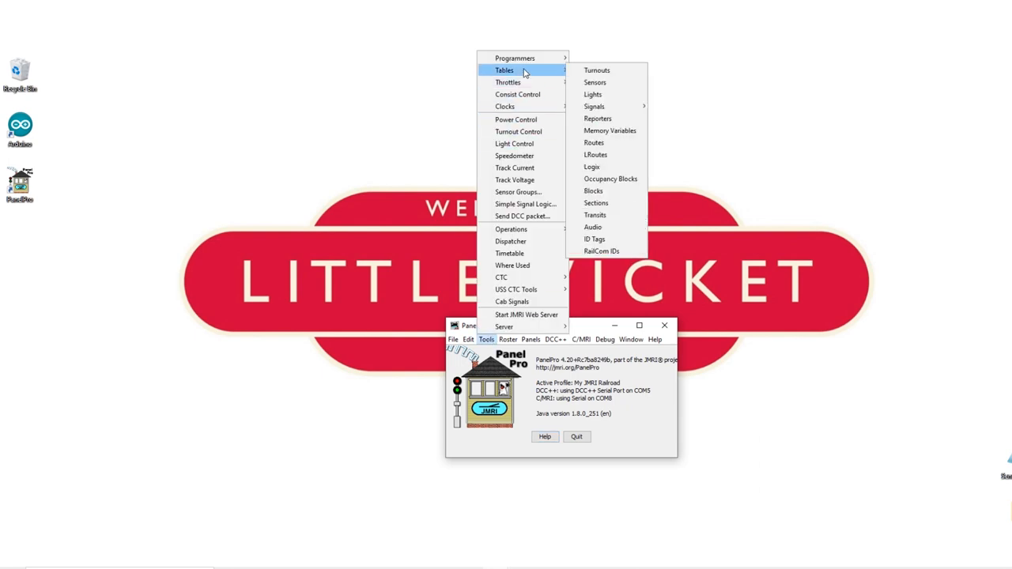
click(599, 70)
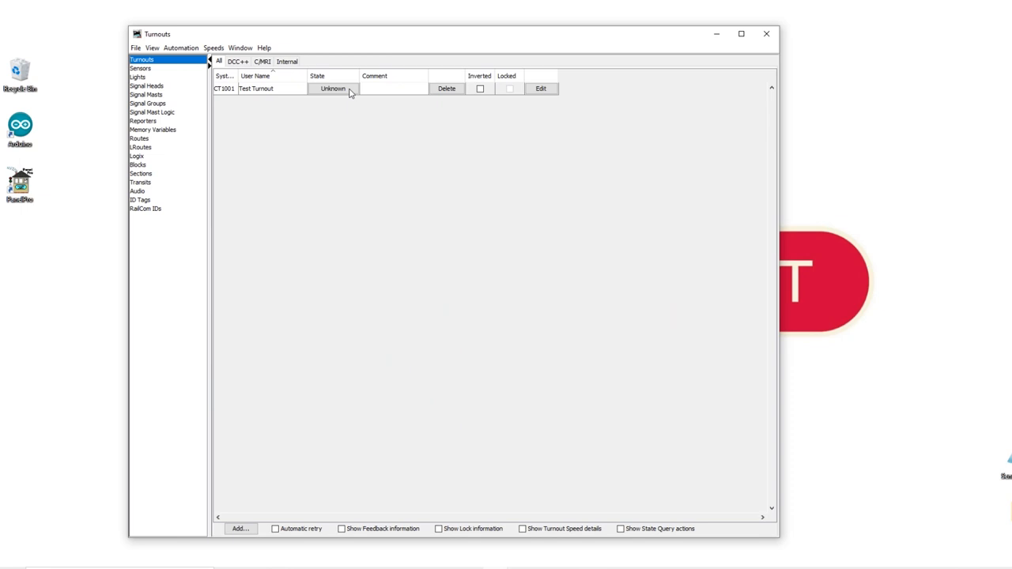
Create signal head SH1 on a new C/MRI turnout with closed appearance Red and thrown Green
click(150, 85)
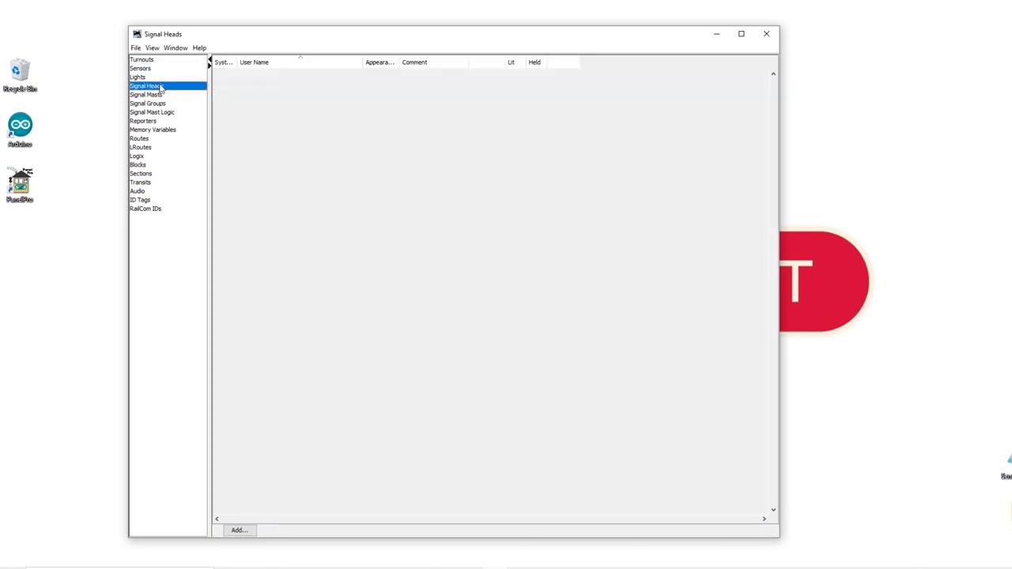
click(247, 530)
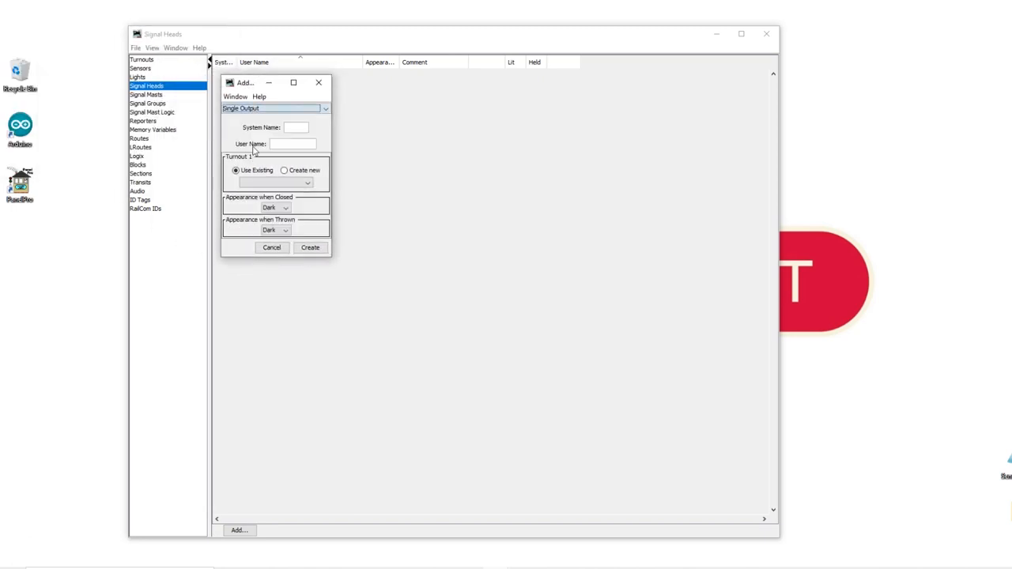
click(287, 126)
text(IH)
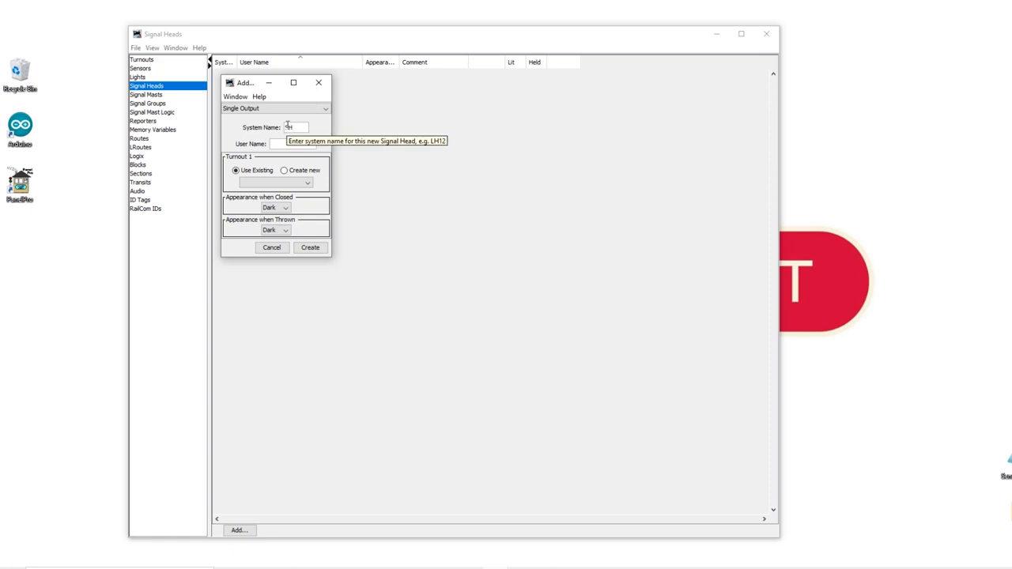
text(1)
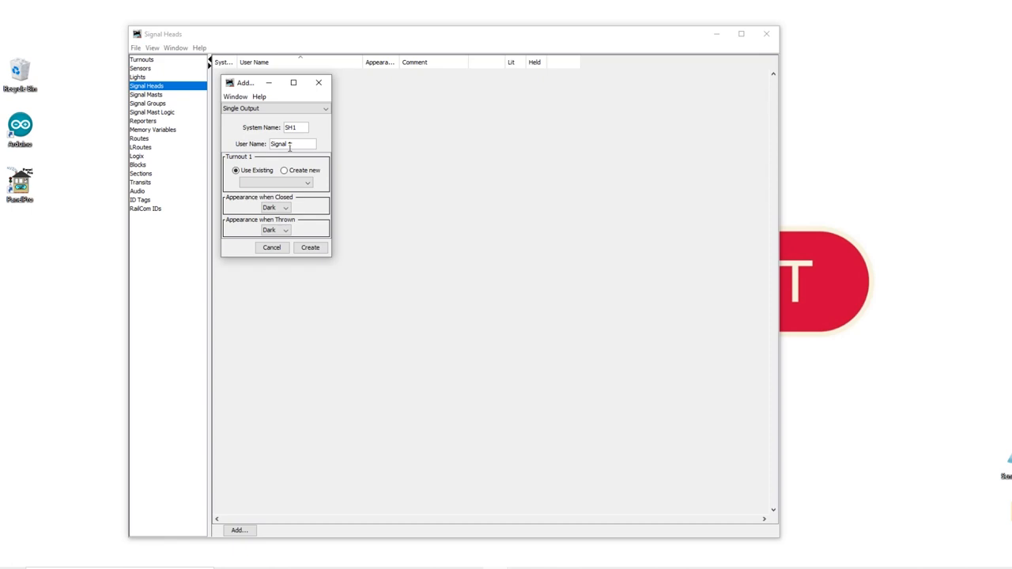
click(283, 170)
click(266, 183)
click(286, 182)
text(1)
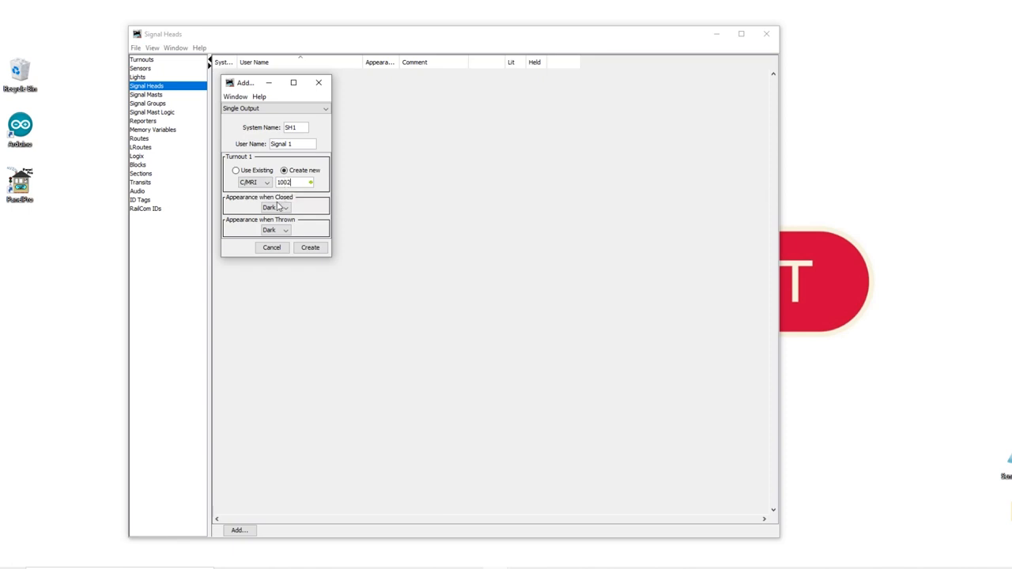
click(276, 207)
click(276, 228)
click(282, 275)
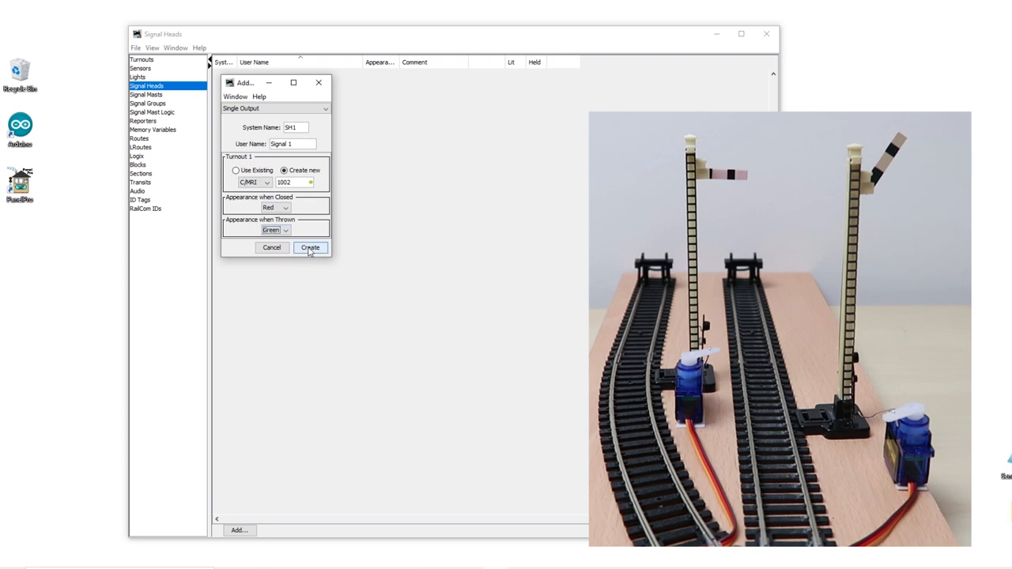
click(309, 248)
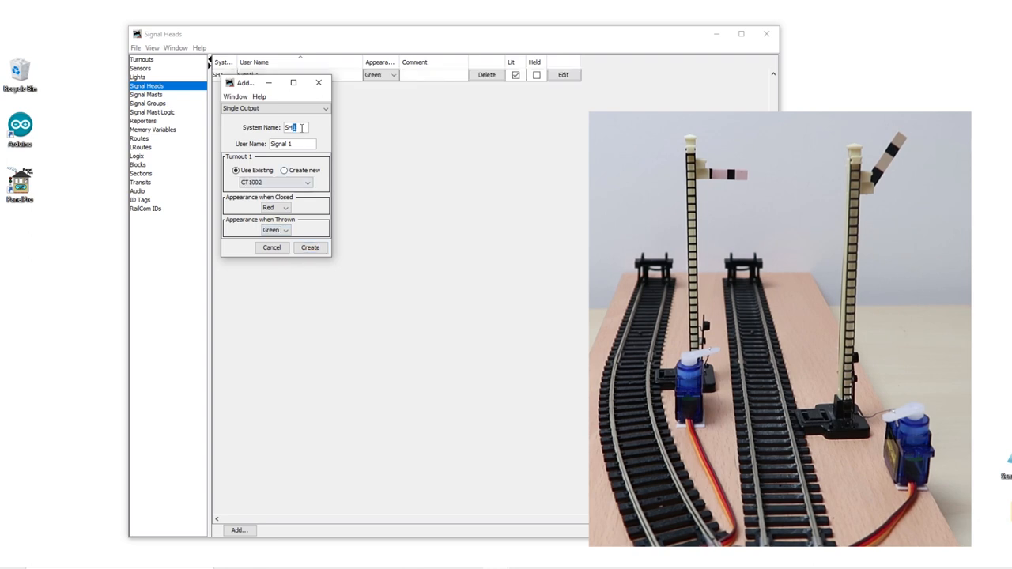
text(2)
Create a second signal head SH2 named Signal 2 on its own new turnout
click(299, 143)
key(BackSpace)
text(2)
click(284, 170)
text(1003)
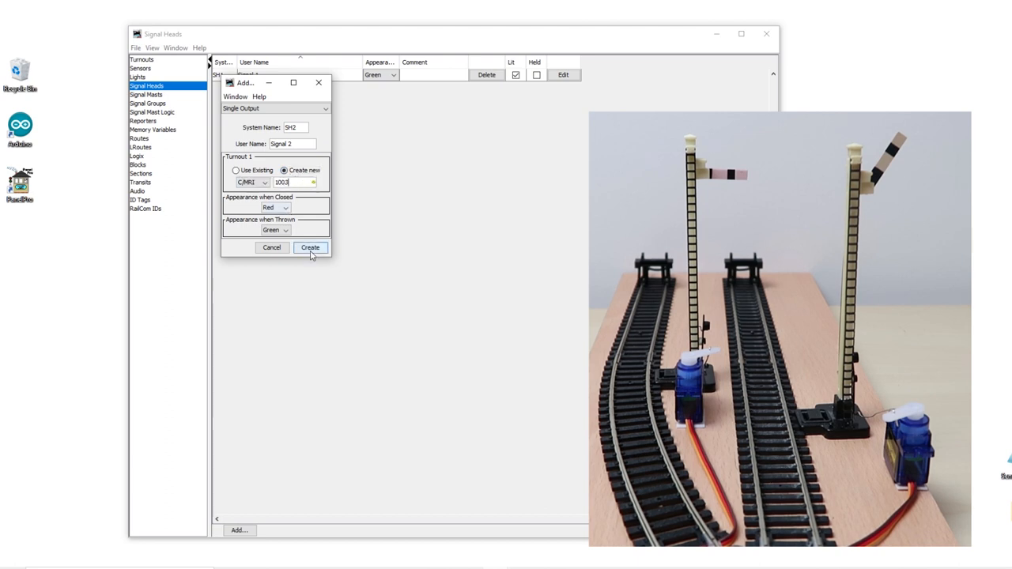
click(313, 249)
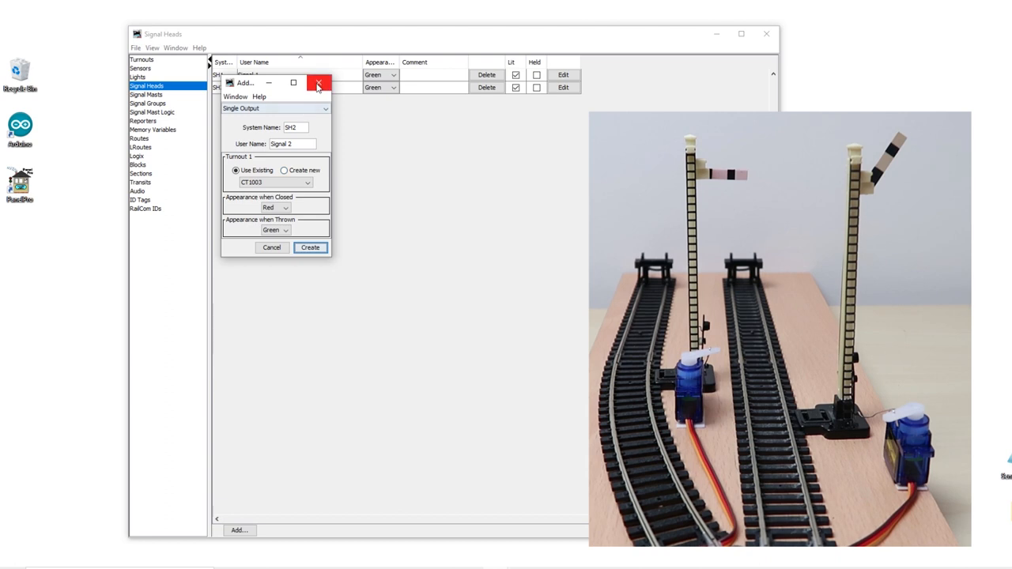
click(318, 82)
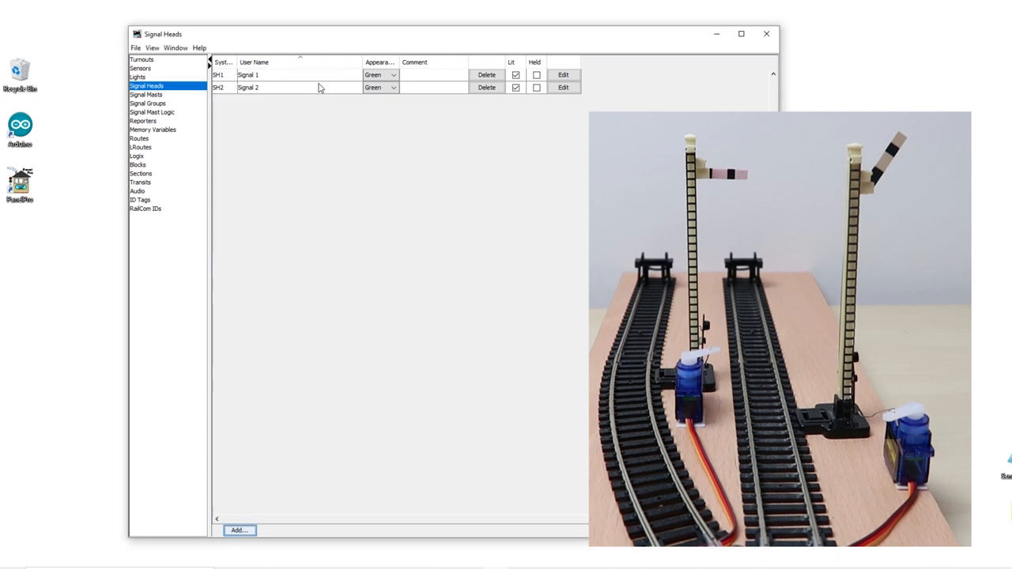
Test Signal 1 by setting its appearance to Red and then back to Green
click(380, 76)
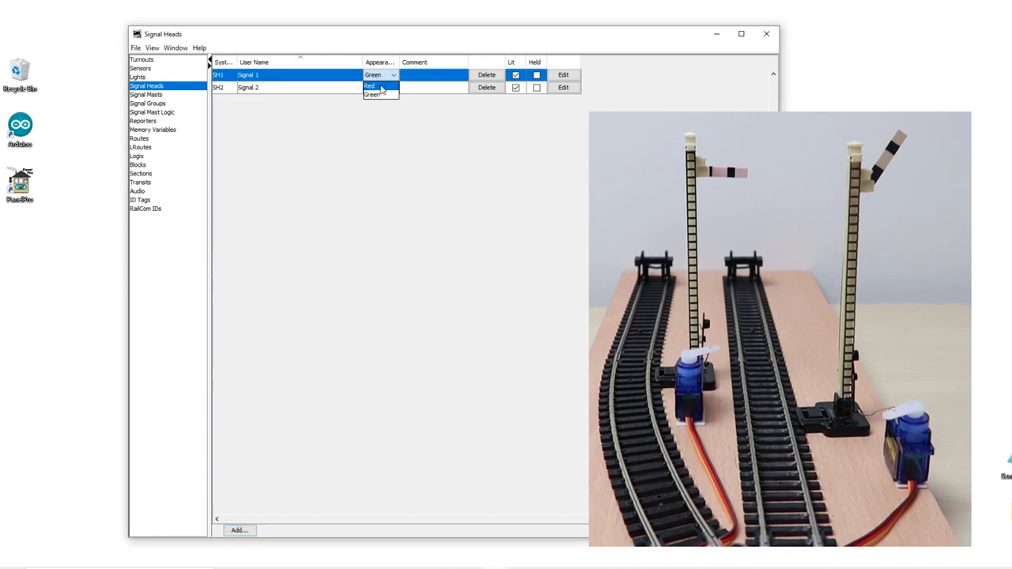
click(382, 85)
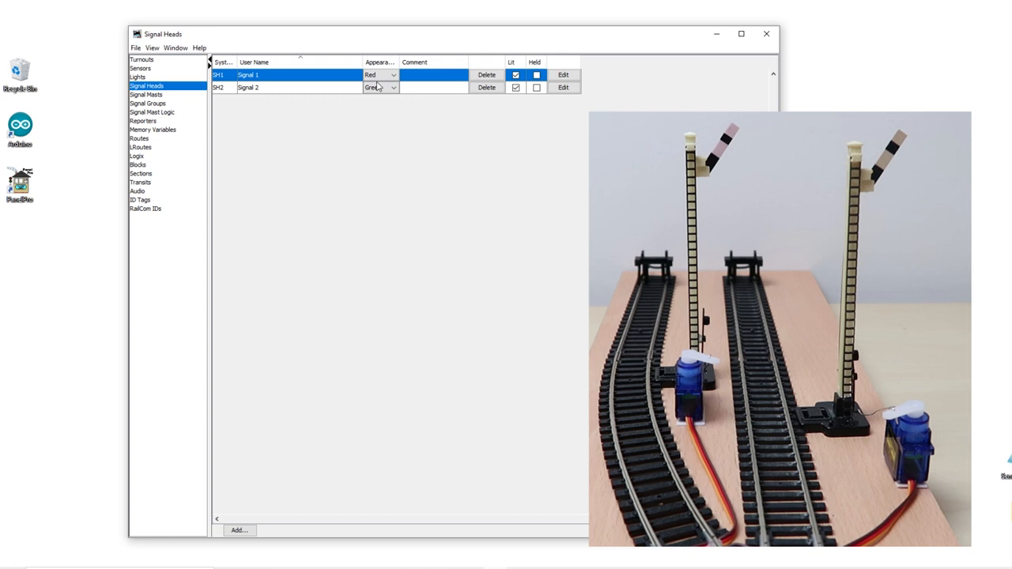
click(380, 76)
click(382, 95)
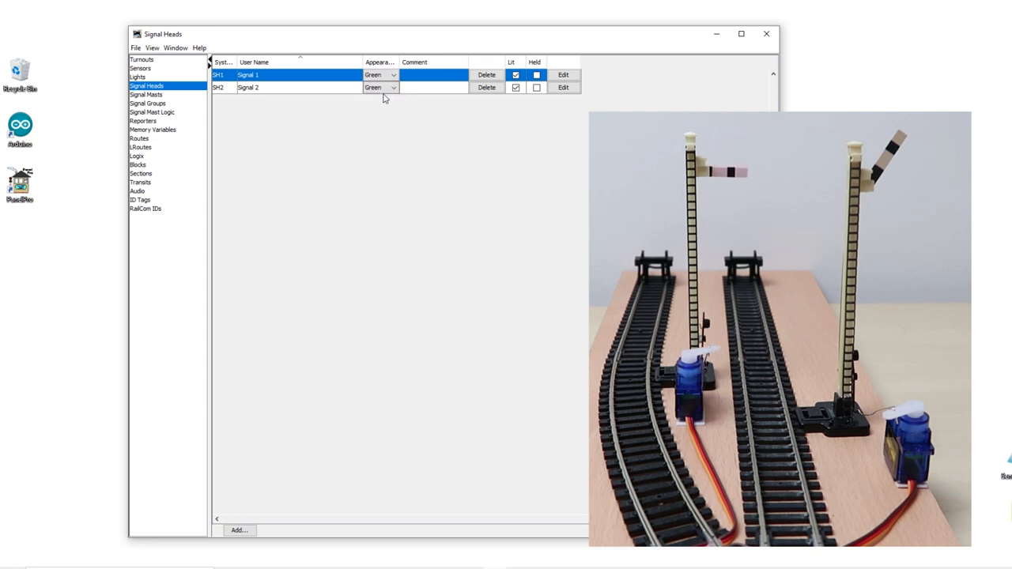
Edit SH1 so it shows Green when closed and Red when thrown
click(563, 75)
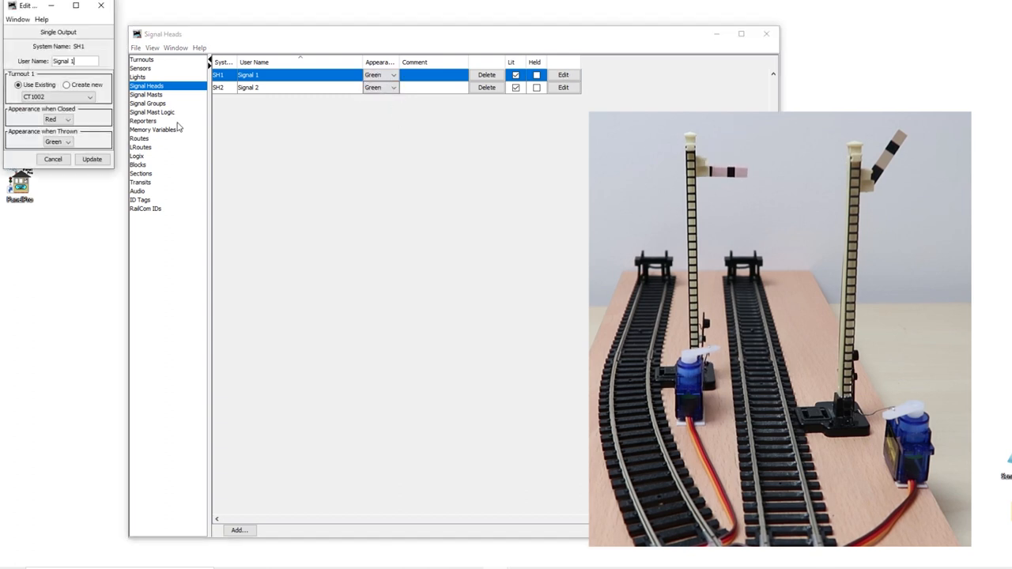
mouse_move(33, 14)
mouse_down()
mouse_move(264, 113)
mouse_move(253, 114)
mouse_up()
click(288, 220)
click(287, 266)
click(283, 241)
click(286, 263)
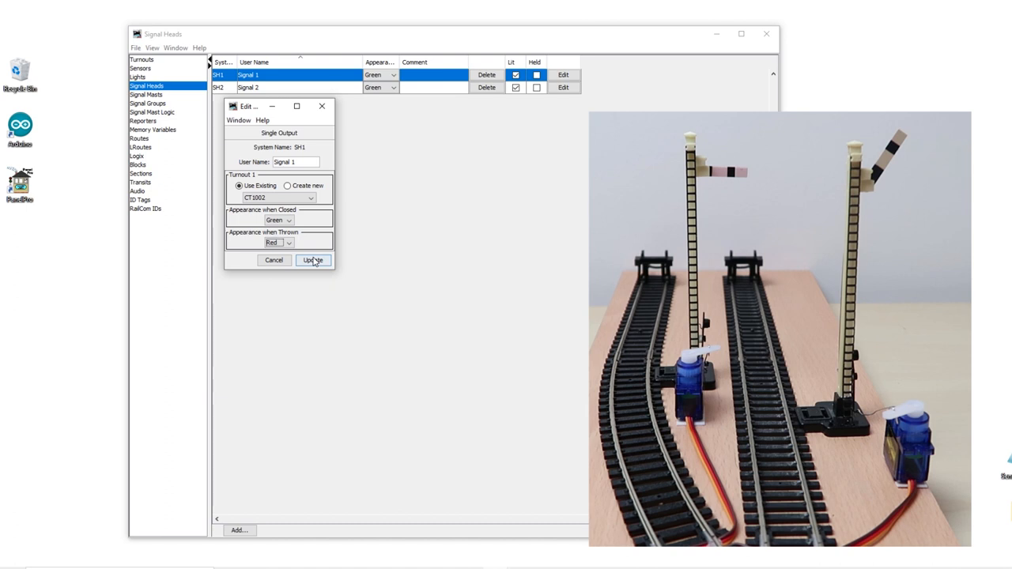
Apply Signal 1's corrected appearances and flip Signal 1 and Signal 2 between Red and Green
click(314, 261)
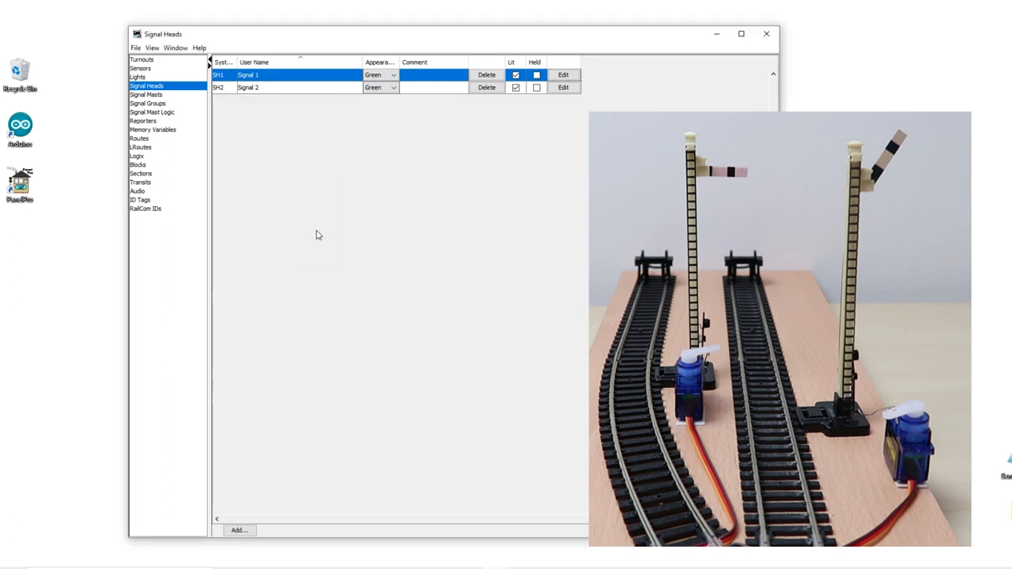
click(381, 77)
click(377, 94)
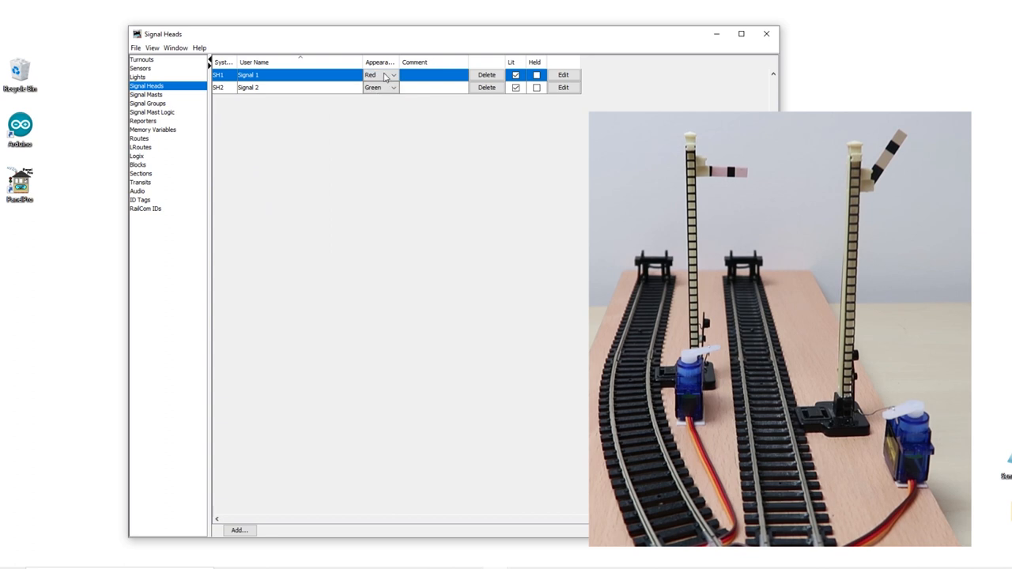
click(387, 77)
click(385, 88)
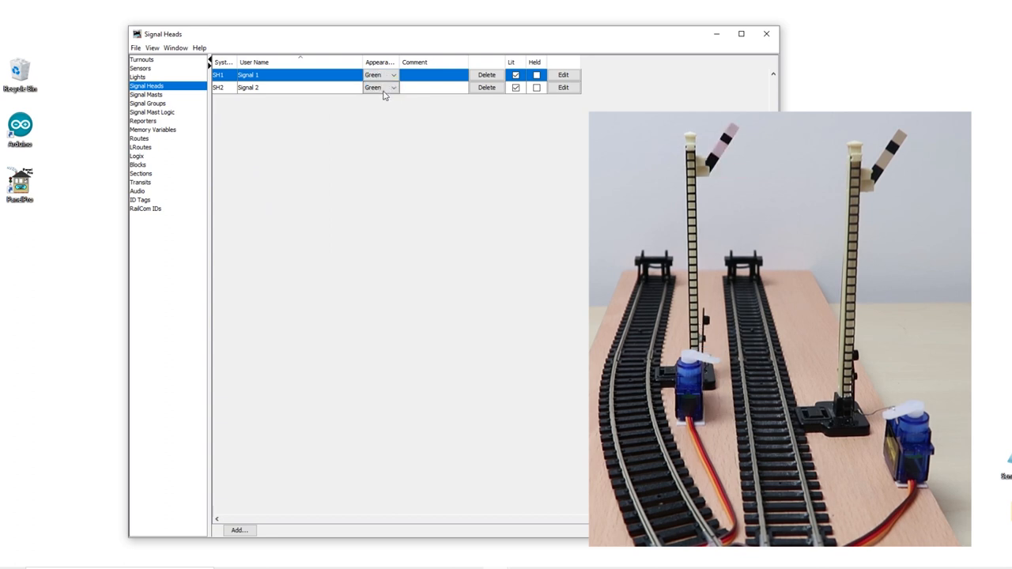
click(384, 89)
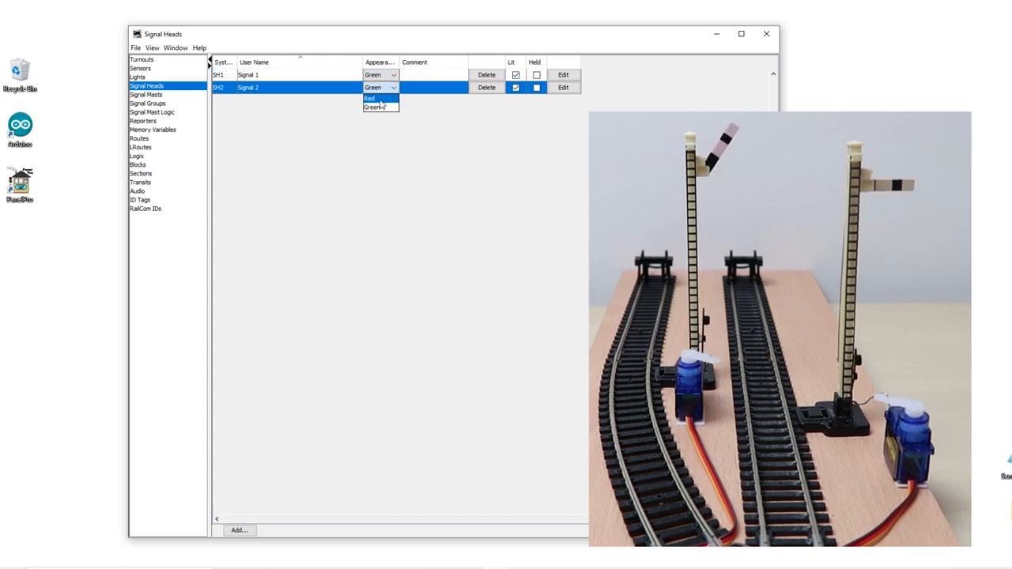
click(379, 101)
click(380, 92)
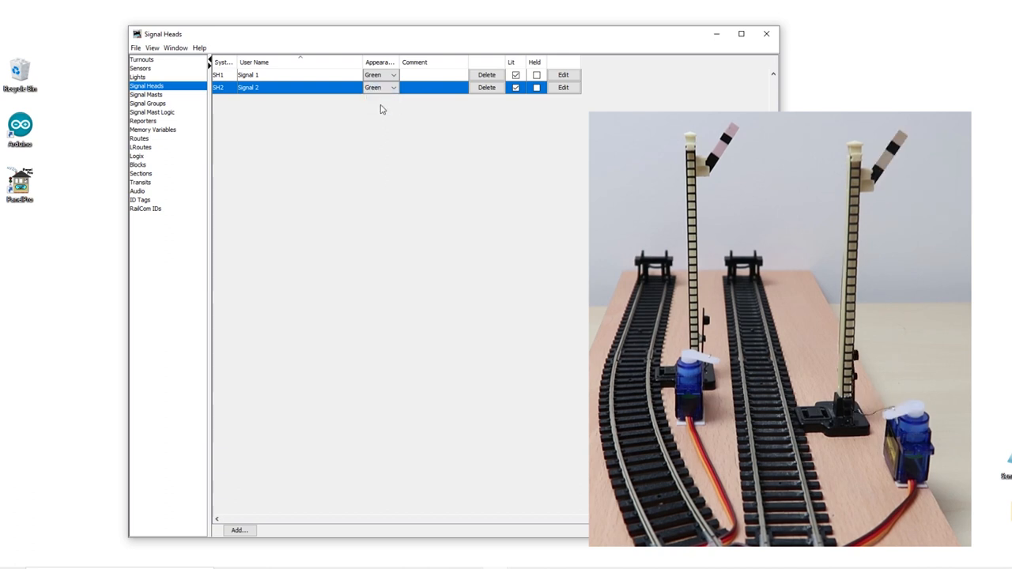
Finish the test by setting Signal 2 and then Signal 1 to Red
click(380, 87)
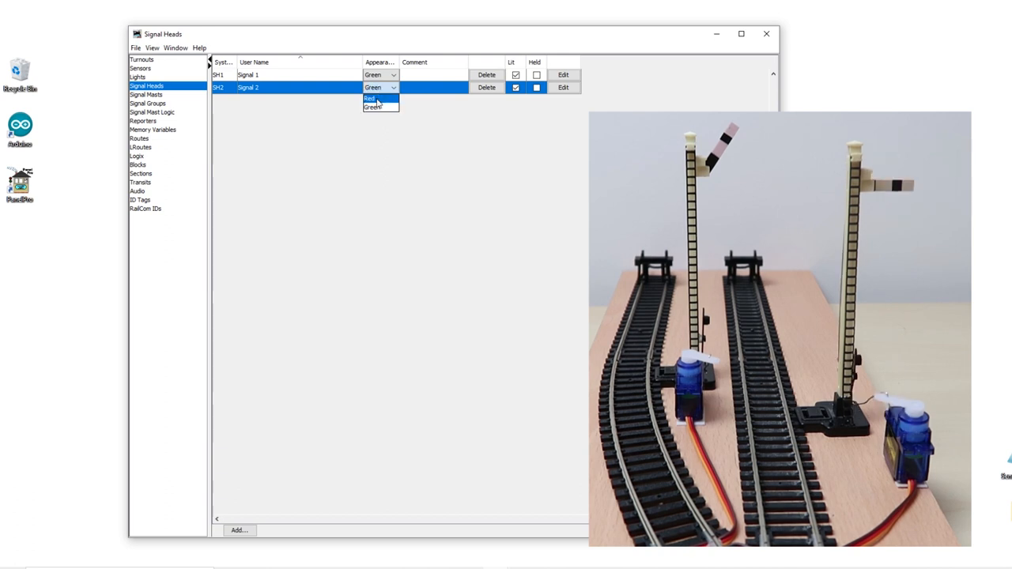
click(380, 106)
click(383, 75)
click(381, 94)
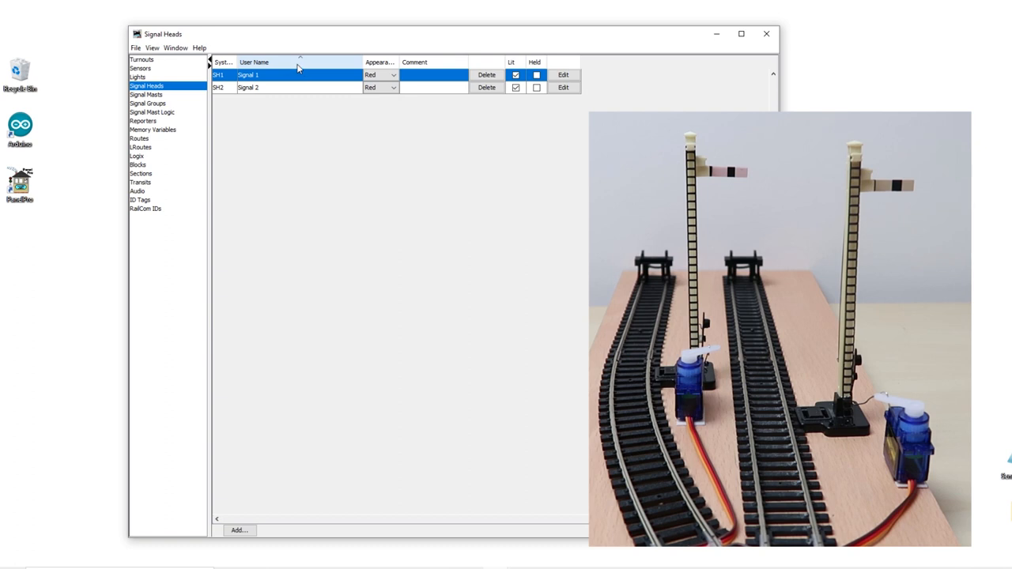
Store the panels over the existing Sensor Test.xml via File > Store Panels
click(136, 49)
mouse_move(158, 73)
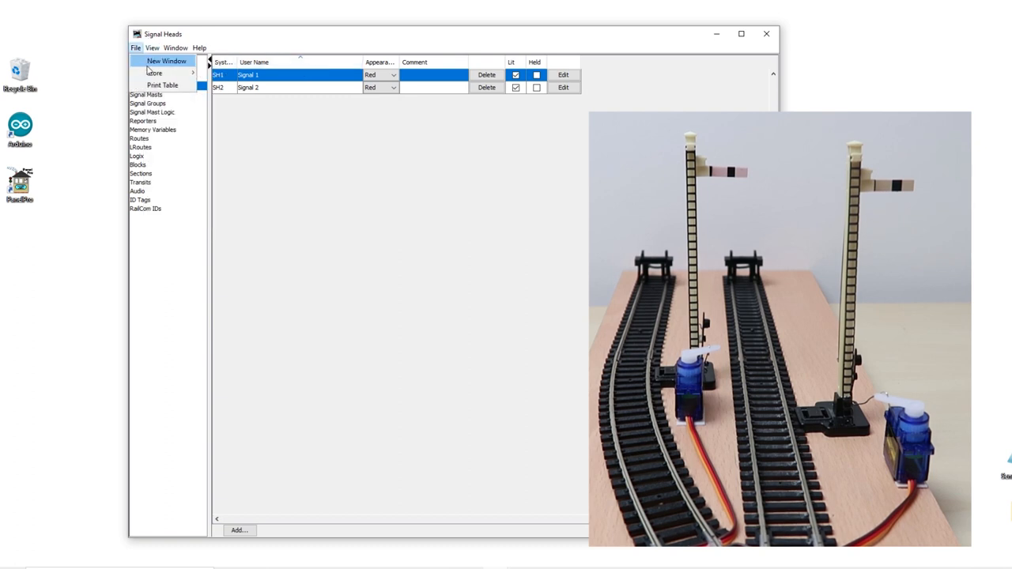
click(249, 86)
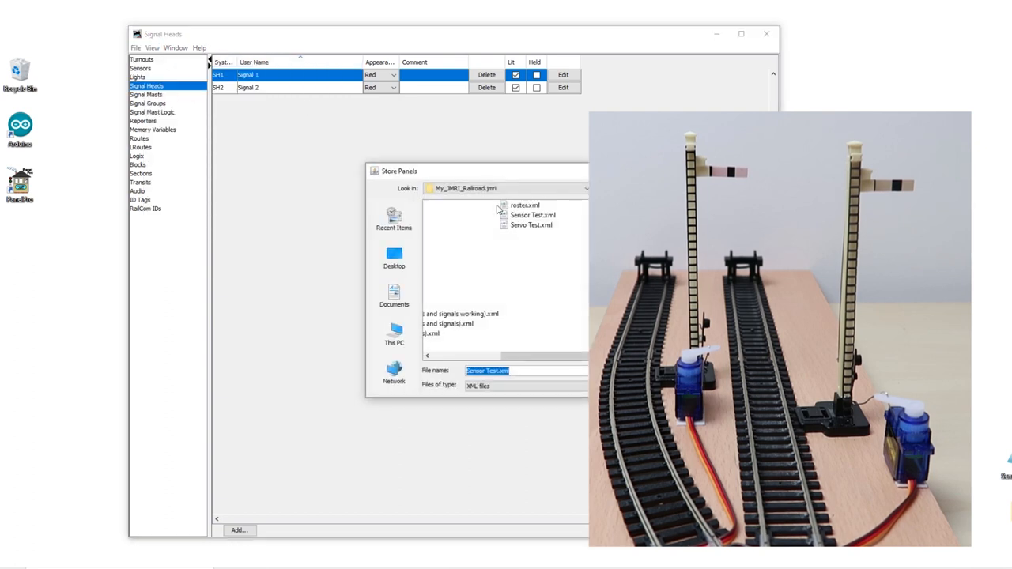
click(632, 370)
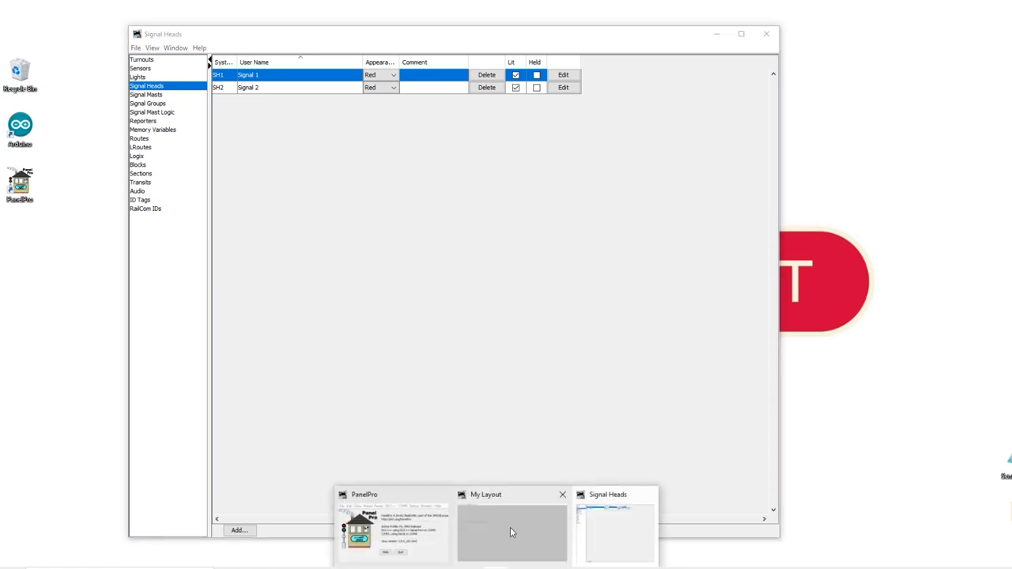
Switch to the My Layout panel, enable Edit Mode and choose Signal Head Icon
click(509, 527)
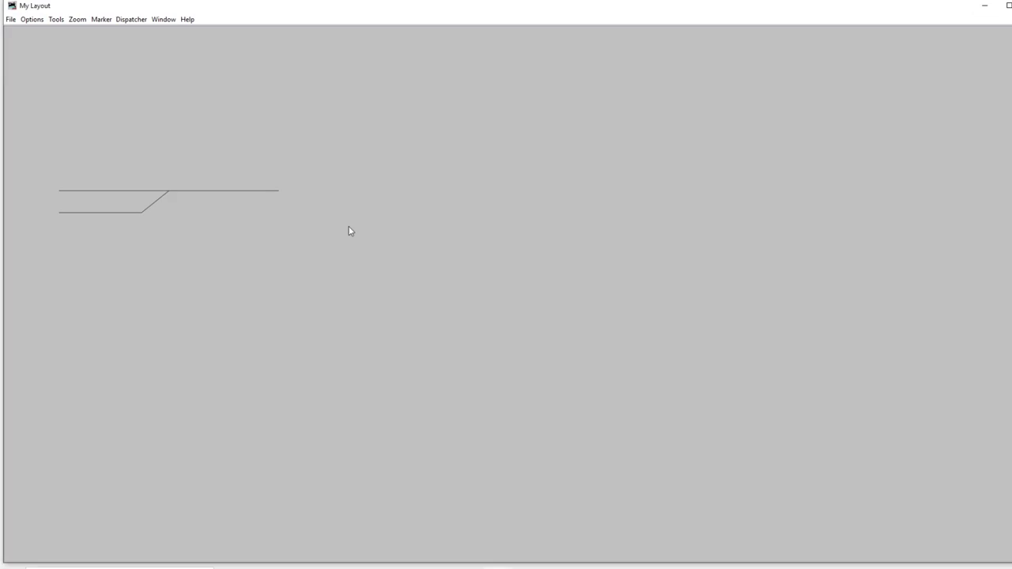
click(32, 20)
click(40, 32)
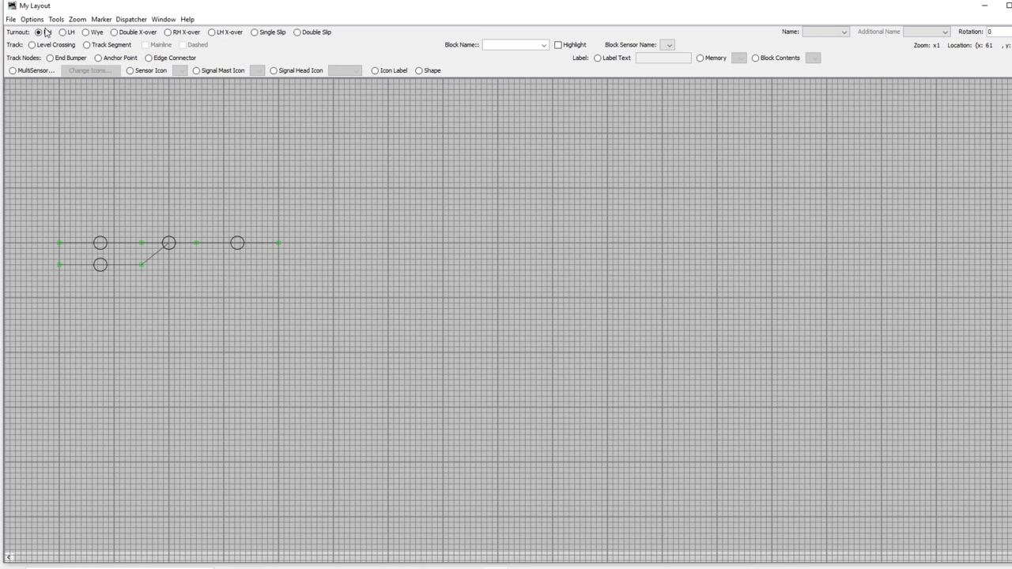
click(274, 72)
Place Signal 1 beside the lower track and Signal 2 beside the upper track
click(346, 71)
click(339, 80)
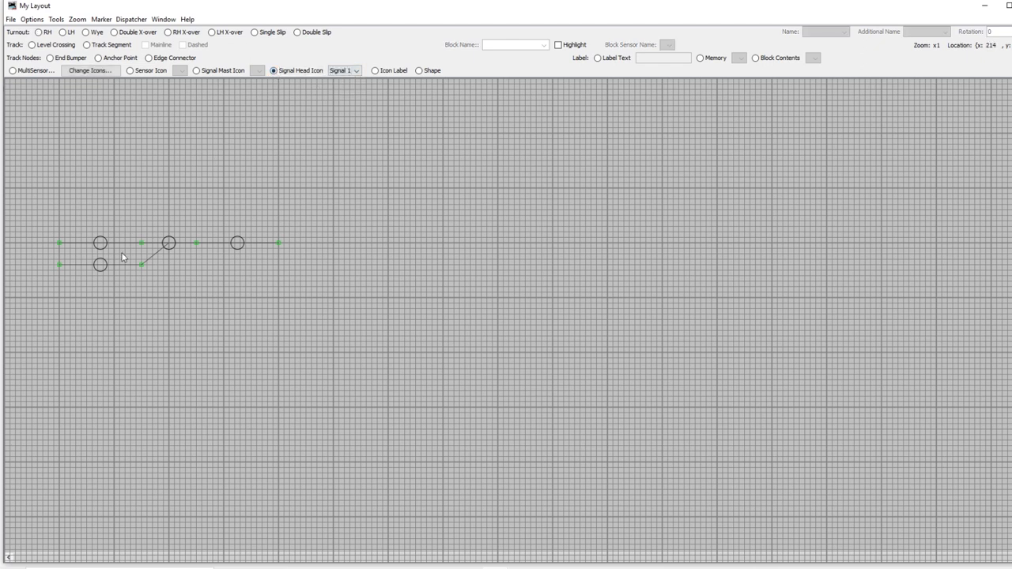
click(122, 257)
click(344, 71)
click(342, 89)
click(123, 235)
Rotate the Signal 2 icon by 180 degrees from its right-click menu
right_click(124, 236)
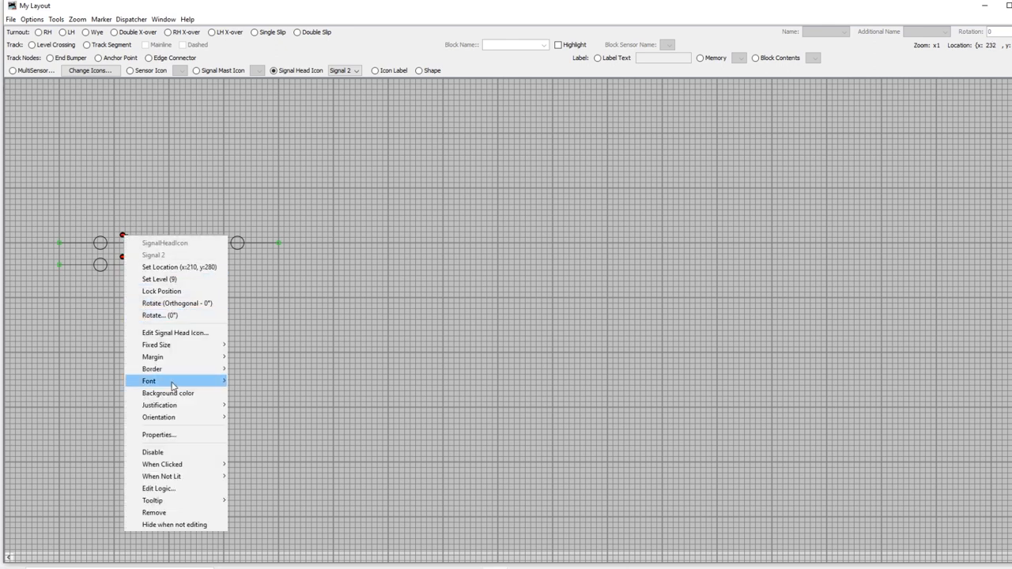
click(175, 315)
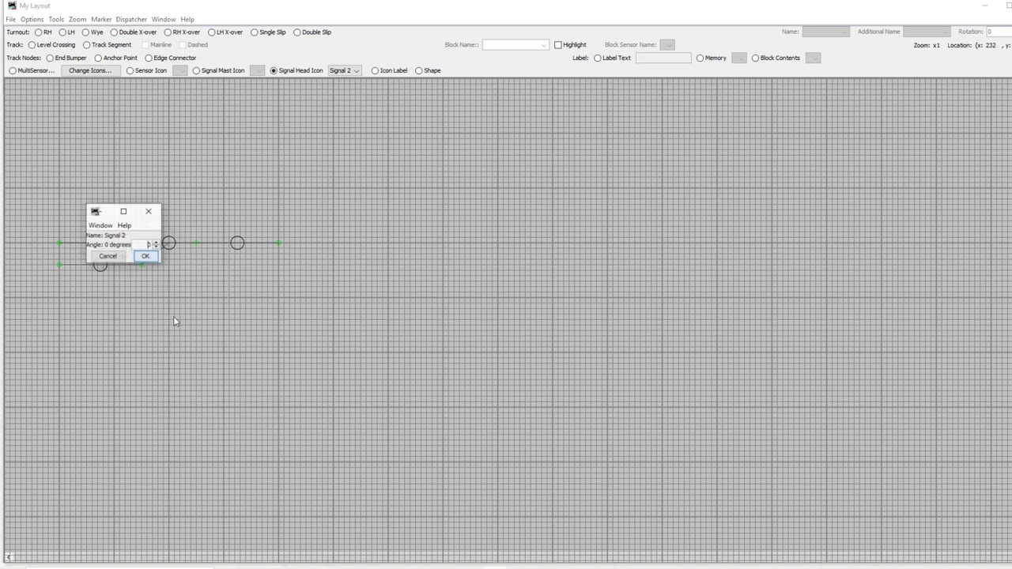
text(180)
click(146, 257)
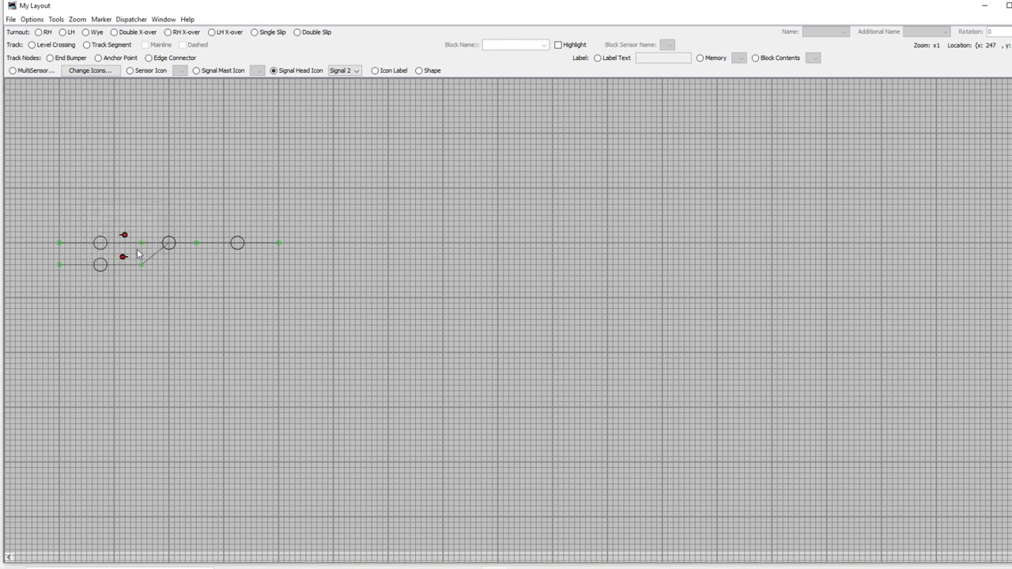
Rotate the Signal 1 icon by 180 degrees the same way
right_click(123, 256)
click(175, 337)
text(180)
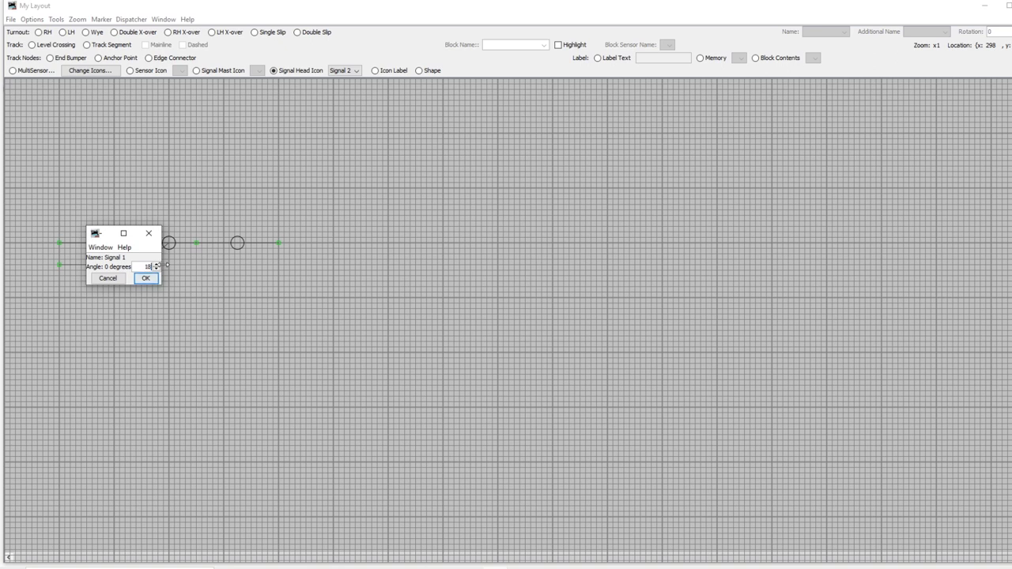
click(158, 279)
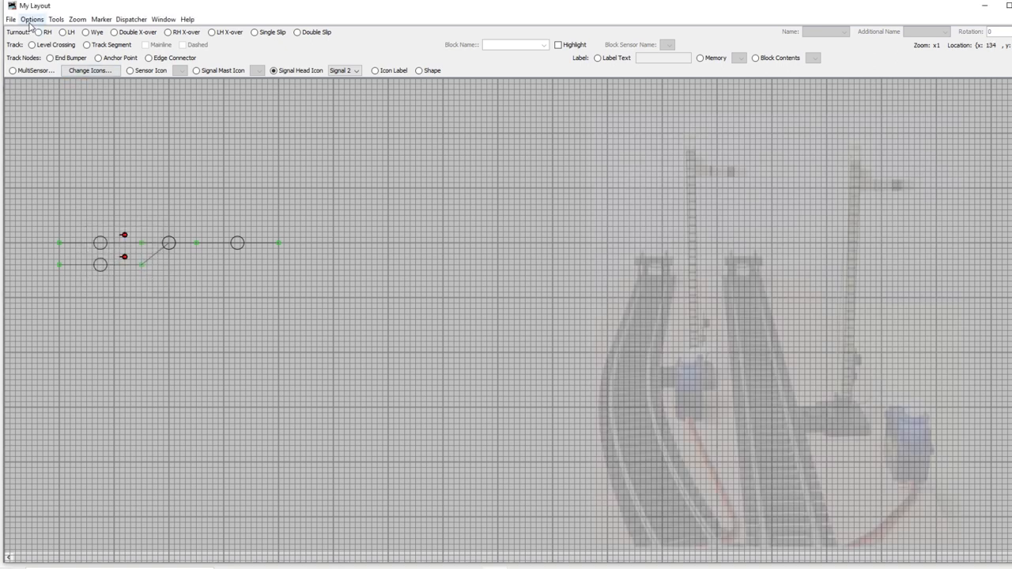
Leave Edit Mode and toggle both signal icons green and back to red
click(33, 19)
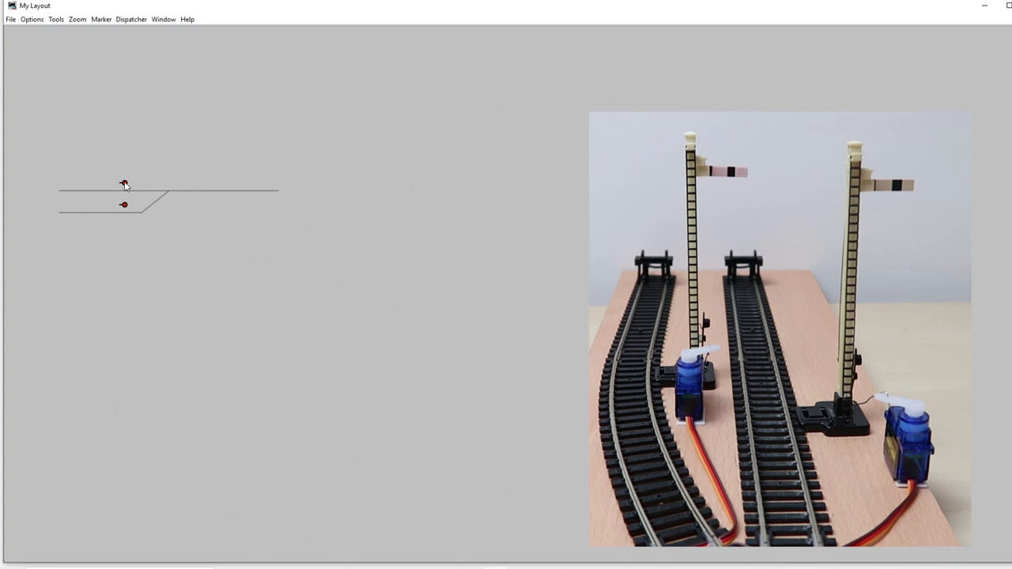
click(125, 185)
click(125, 184)
click(124, 207)
click(124, 184)
Bring up the Store Panels dialog proposing Sensor Test.xml
click(11, 19)
click(34, 35)
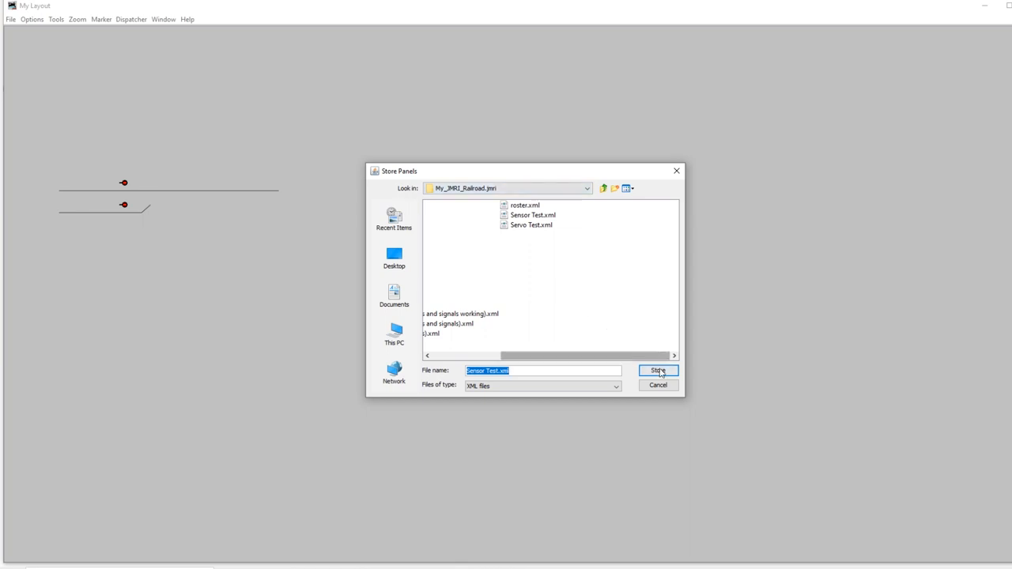